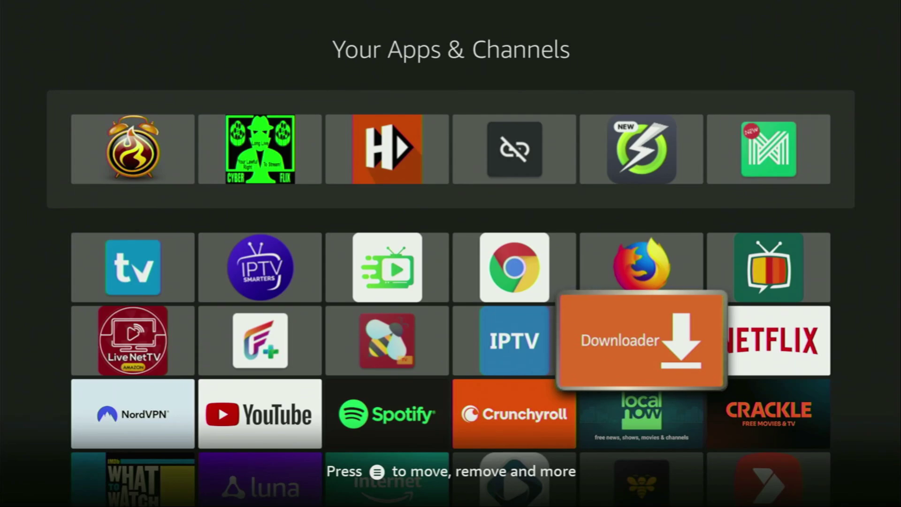
# - Go to Search from the Home screen and enter 'Do' on the on-screen keyboard
pyautogui.press('Home')
pyautogui.press('Left')
pyautogui.press('Return')
pyautogui.press('Right')
pyautogui.press('Right')
pyautogui.press('Right')
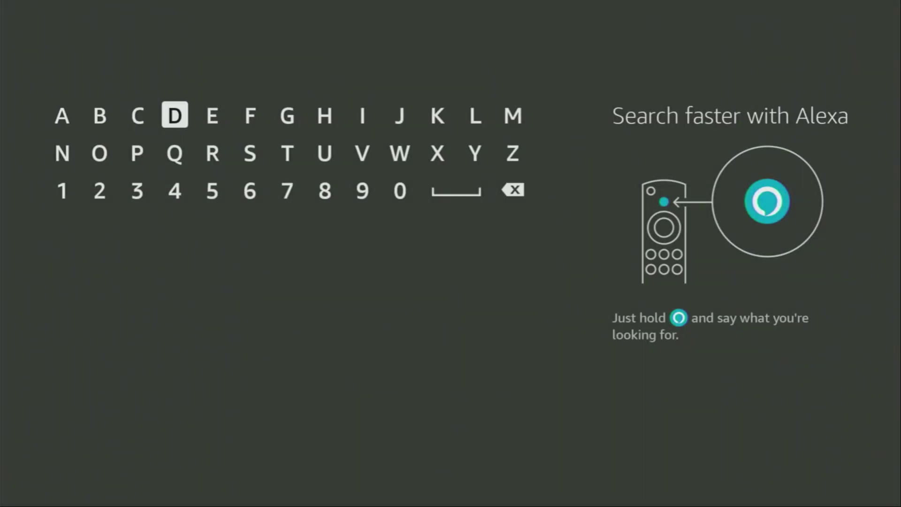
pyautogui.press('Return')
pyautogui.press('Down')
pyautogui.press('Left')
pyautogui.press('Left')
pyautogui.press('Return')
# - Pick the Downloader suggestion to show its search results, then return Home
pyautogui.press('Down')
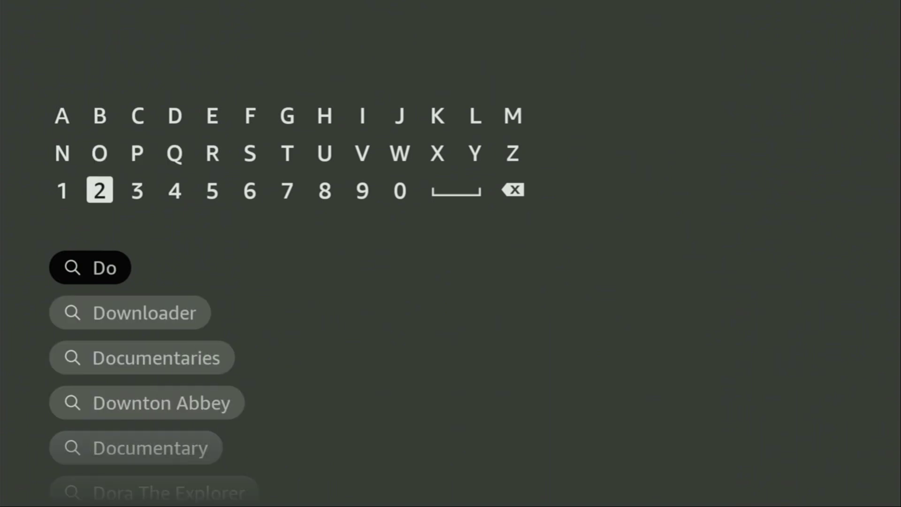
pyautogui.press('Down')
pyautogui.press('Down')
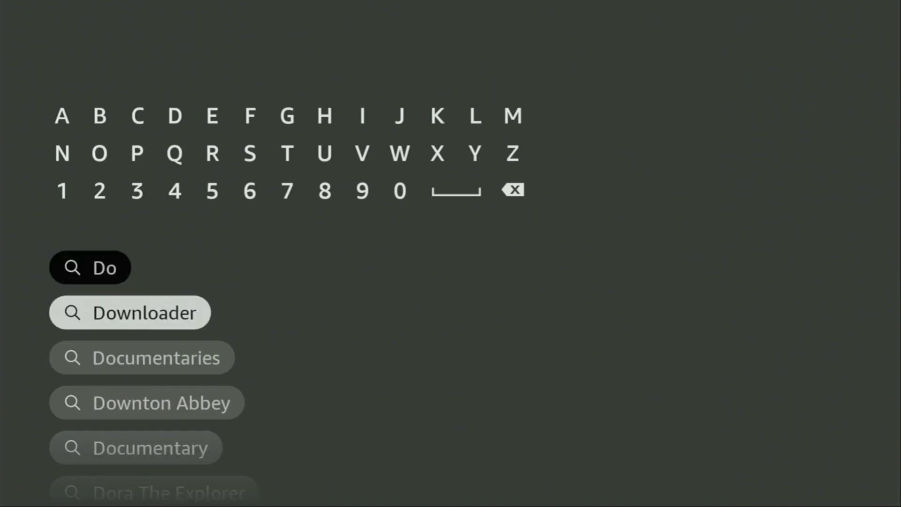
pyautogui.press('Return')
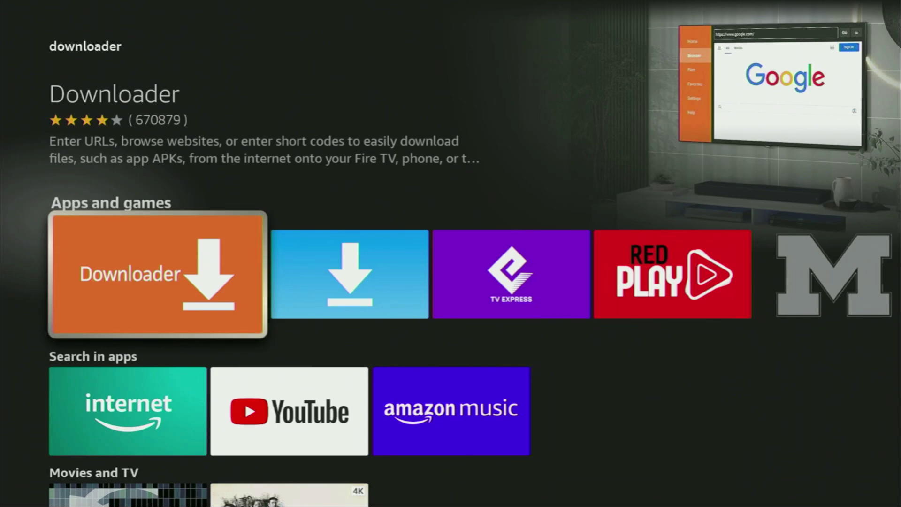
pyautogui.press('Home')
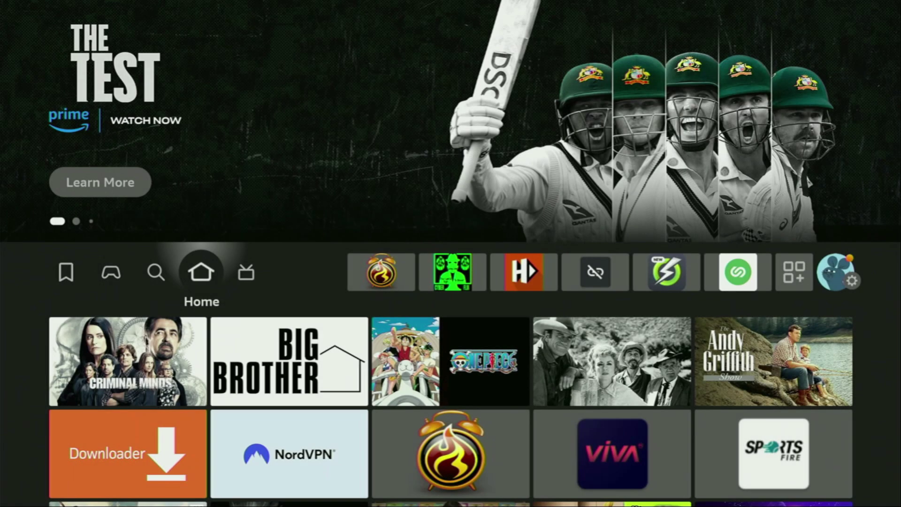
# - Open Settings > My Fire TV, showing About, Developer options, Sleep and Restart
pyautogui.press('Right')
pyautogui.press('Right')
pyautogui.press('Right')
pyautogui.press('Right')
pyautogui.press('Right')
pyautogui.press('Right')
pyautogui.press('Right')
pyautogui.press('Right')
pyautogui.press('Right')
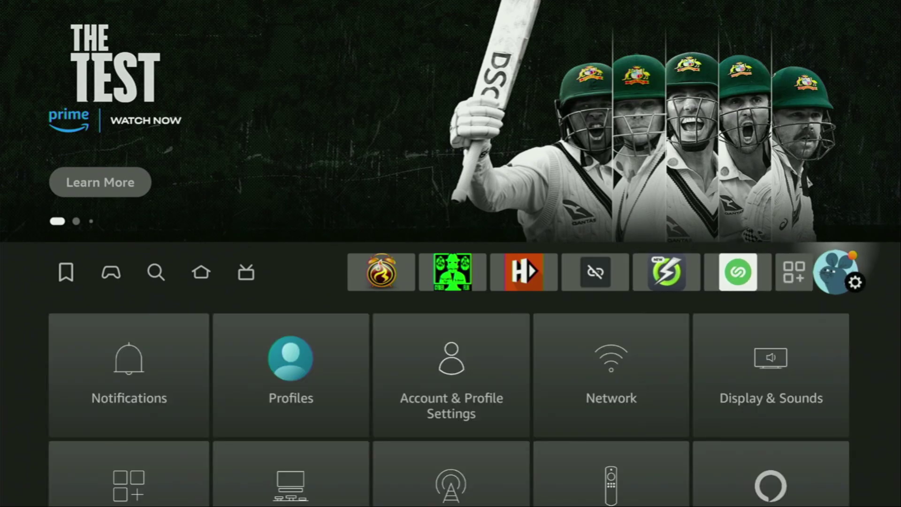
pyautogui.press('Down')
pyautogui.press('Down')
pyautogui.press('Down')
pyautogui.press('Right')
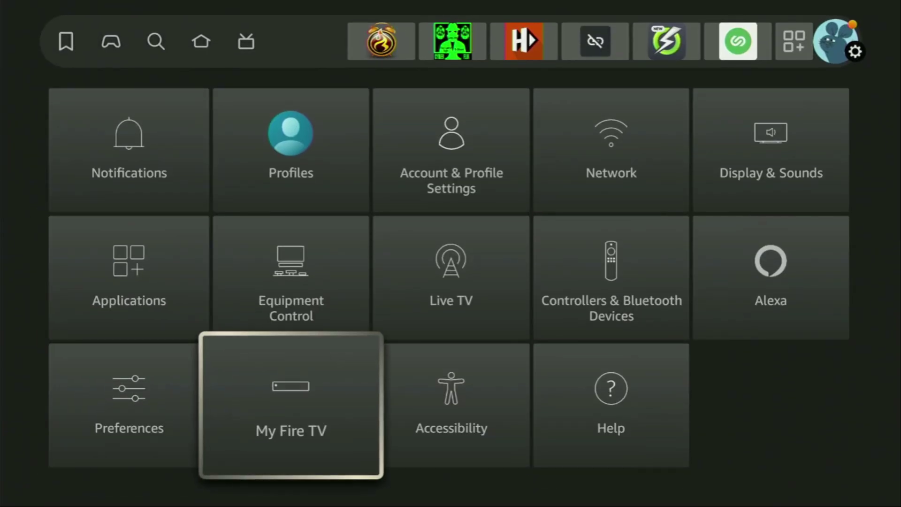
pyautogui.press('Return')
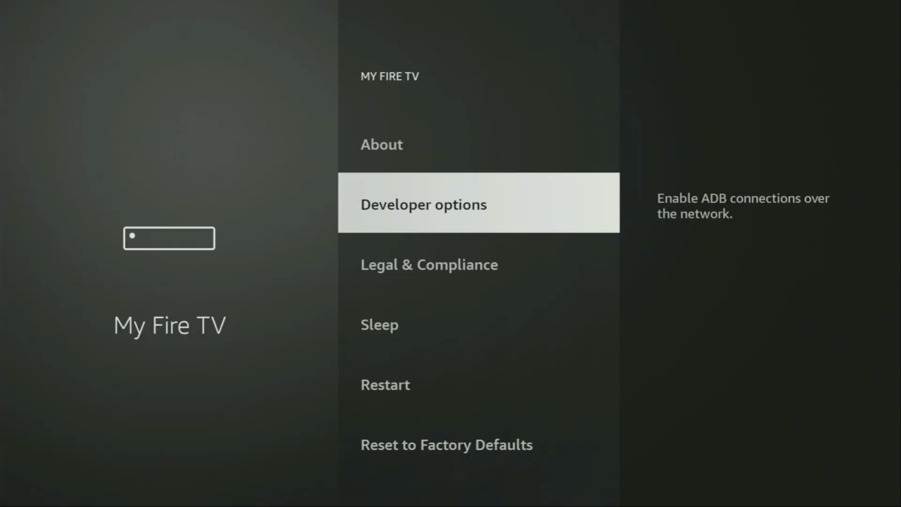
pyautogui.press('Down')
pyautogui.press('Up')
pyautogui.press('Up')
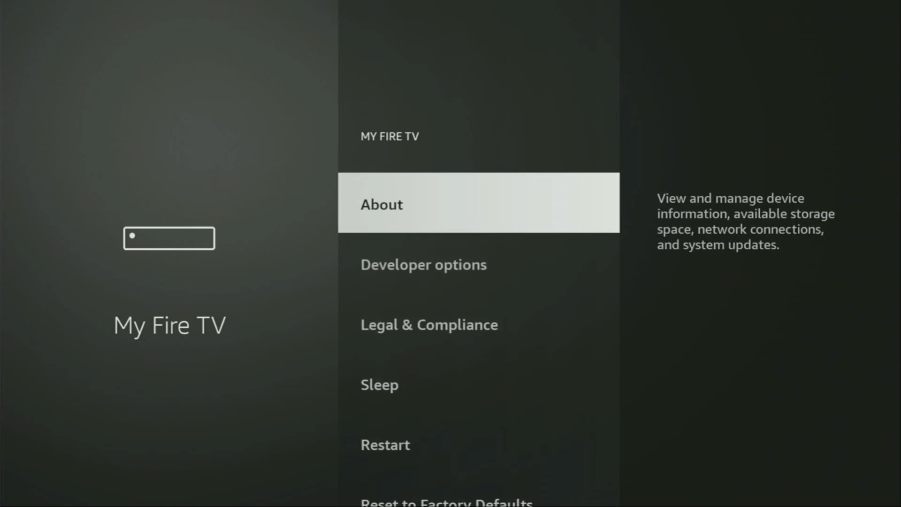
pyautogui.press('Return')
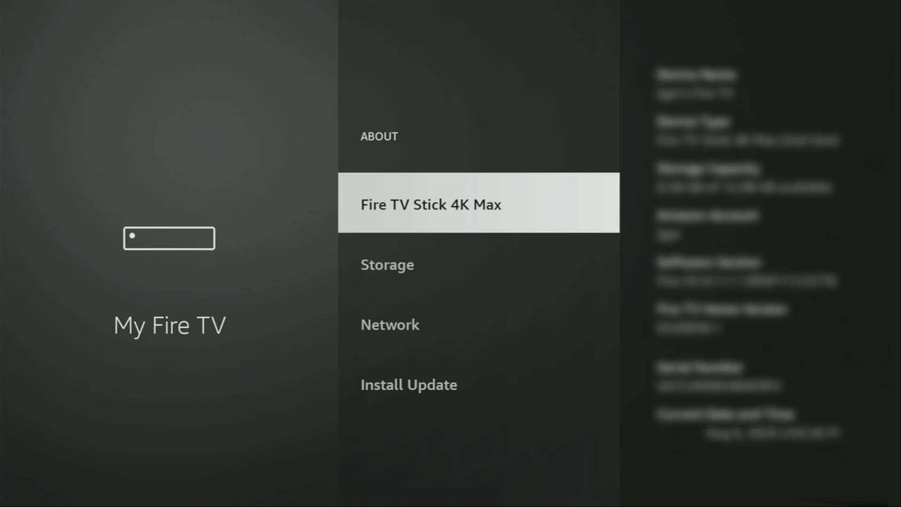
pyautogui.press('Return')
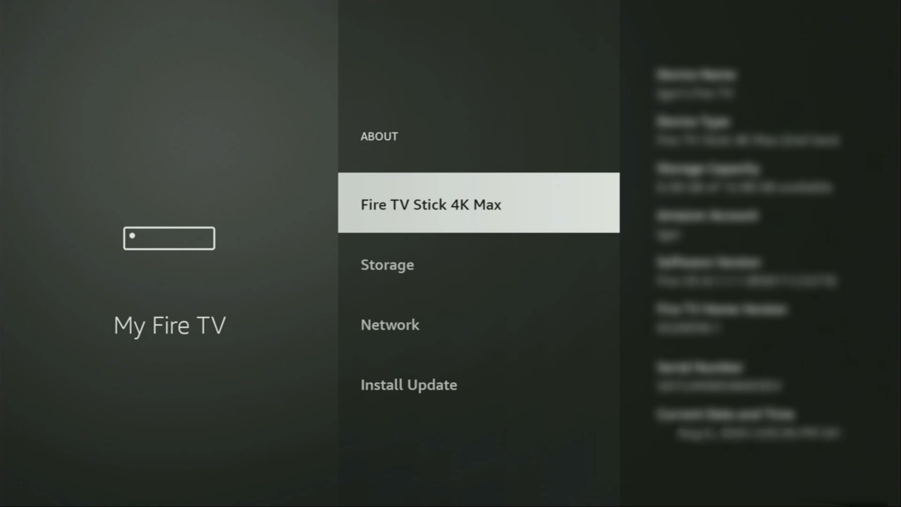
pyautogui.press('Escape')
pyautogui.press('Down')
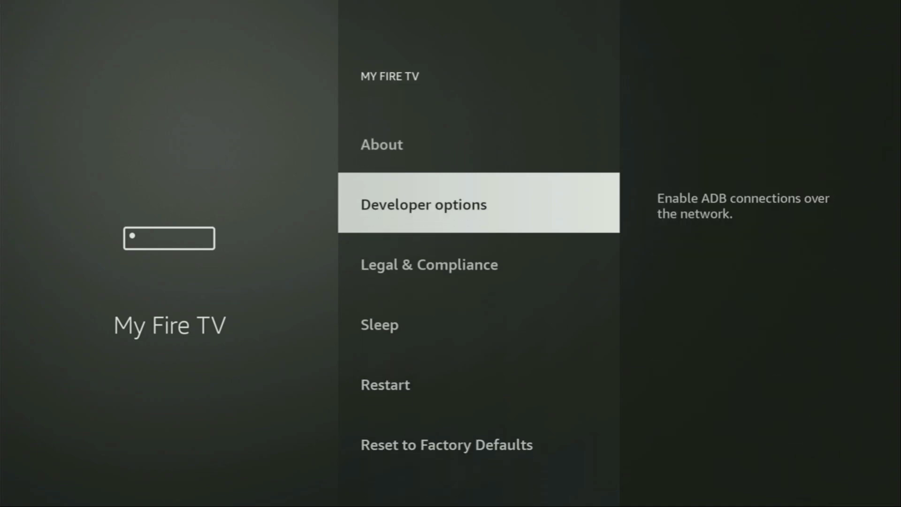
# - Turn on ADB debugging and set Downloader to ON under Install unknown apps
pyautogui.press('Return')
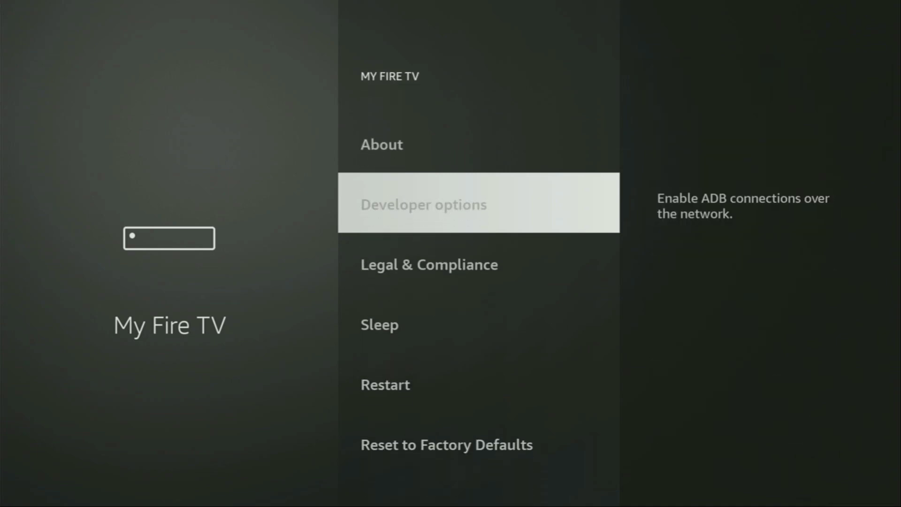
pyautogui.press('Return')
pyautogui.press('Return')
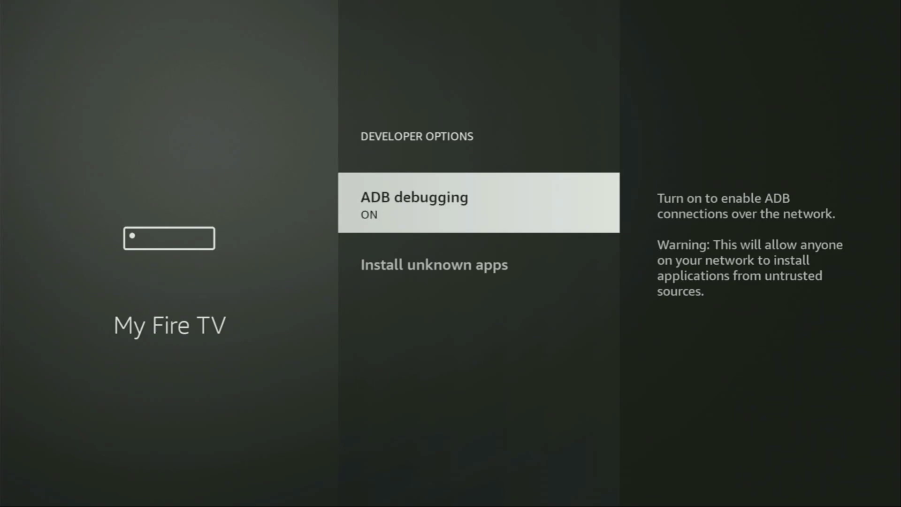
pyautogui.press('Down')
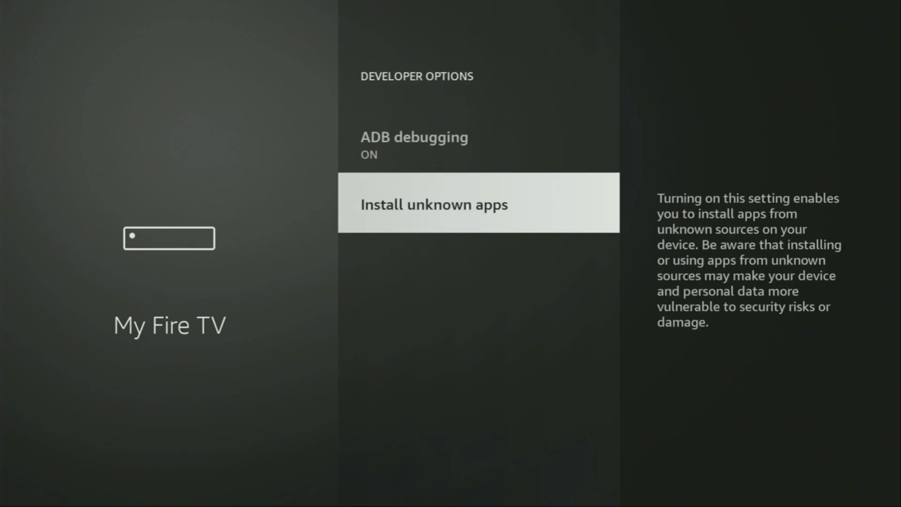
pyautogui.press('Return')
pyautogui.press('Down')
pyautogui.press('Down')
pyautogui.press('Down')
pyautogui.press('Down')
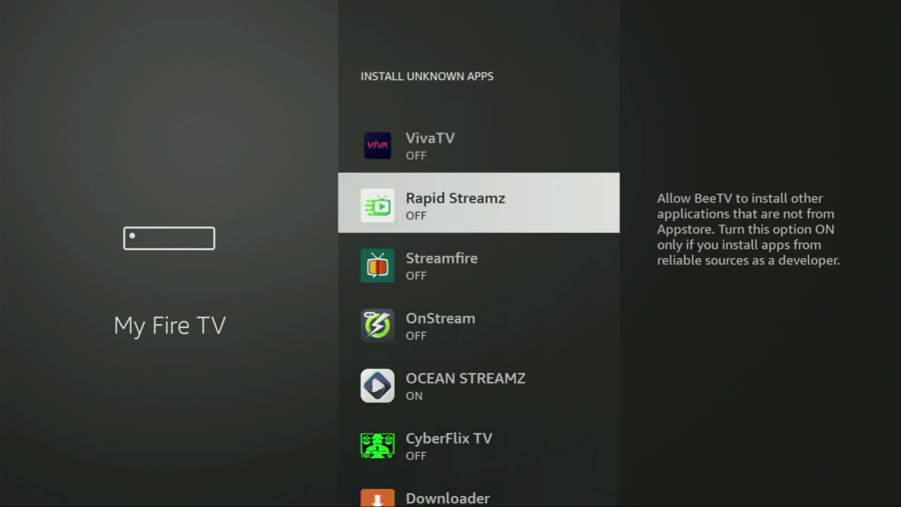
pyautogui.press('Down')
pyautogui.press('Down')
pyautogui.press('Down')
pyautogui.press('Return')
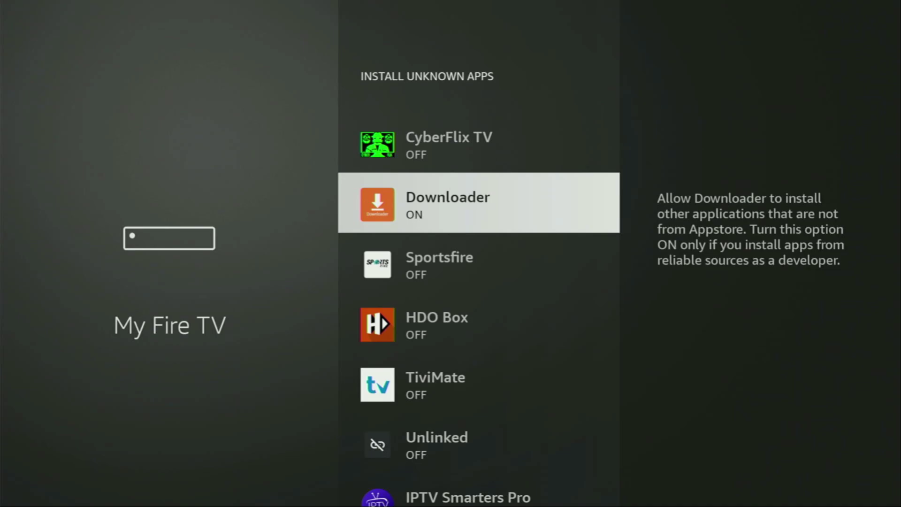
pyautogui.press('Down')
pyautogui.press('Down')
pyautogui.press('Down')
pyautogui.press('Down')
pyautogui.press('Down')
pyautogui.press('Down')
pyautogui.press('Down')
pyautogui.press('Down')
pyautogui.press('Down')
pyautogui.press('Down')
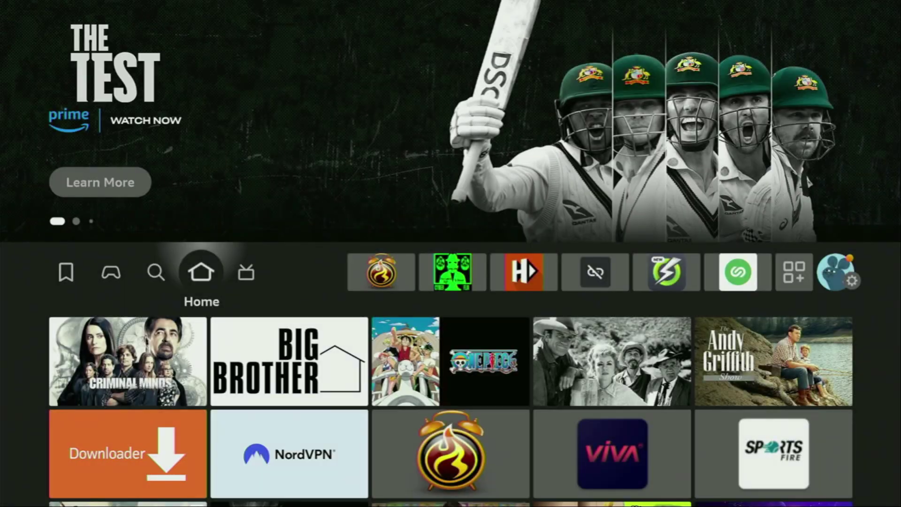
# - Open Your Apps & Channels and move past Downloader to the NordVPN tile
pyautogui.press('Right')
pyautogui.press('Right')
pyautogui.press('Right')
pyautogui.press('Right')
pyautogui.press('Right')
pyautogui.press('Right')
pyautogui.press('Right')
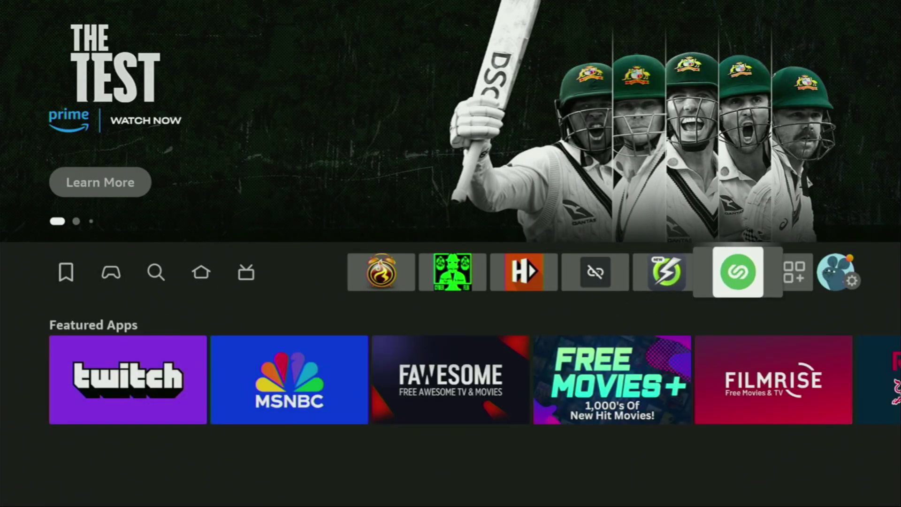
pyautogui.press('Right')
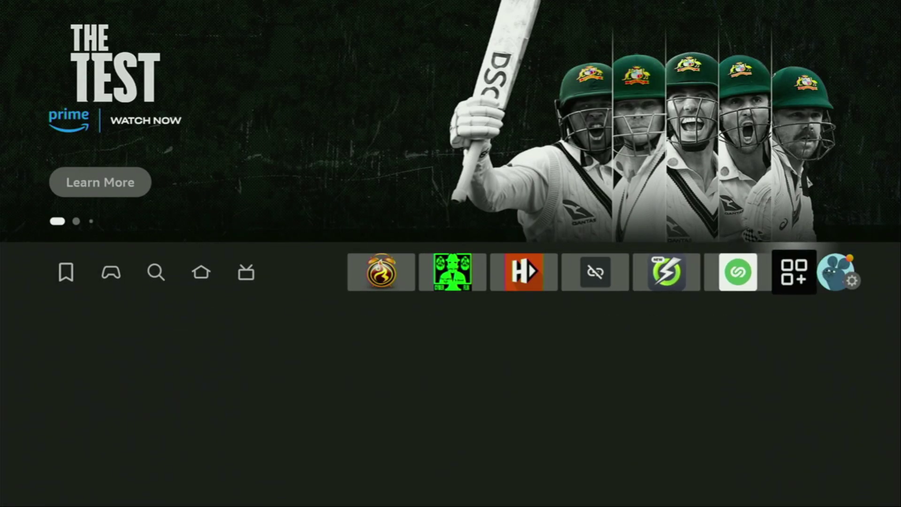
pyautogui.press('Return')
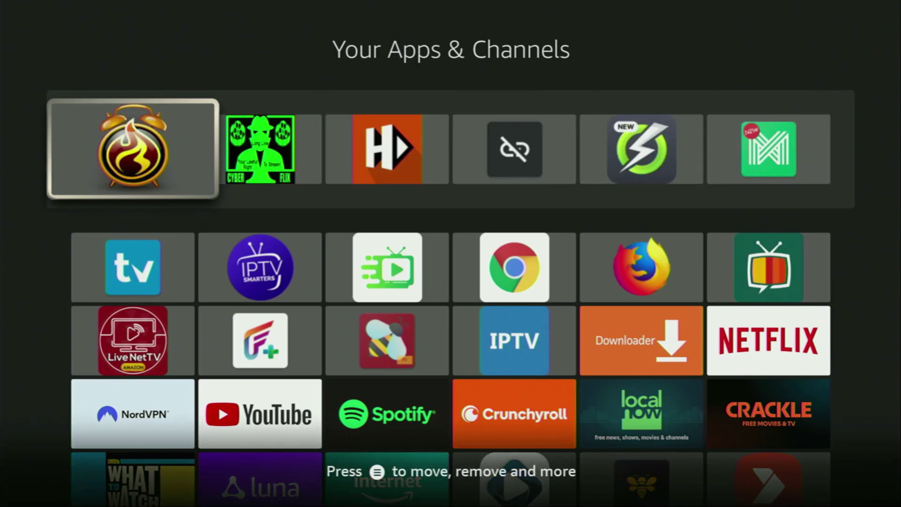
pyautogui.press('Down')
pyautogui.press('Down')
pyautogui.press('Right')
pyautogui.press('Right')
pyautogui.press('Right')
pyautogui.press('Right')
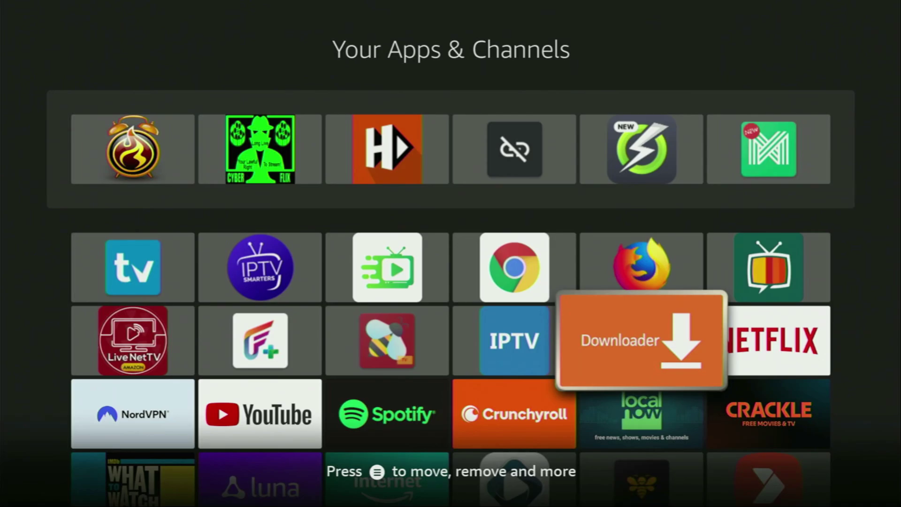
pyautogui.press('Down')
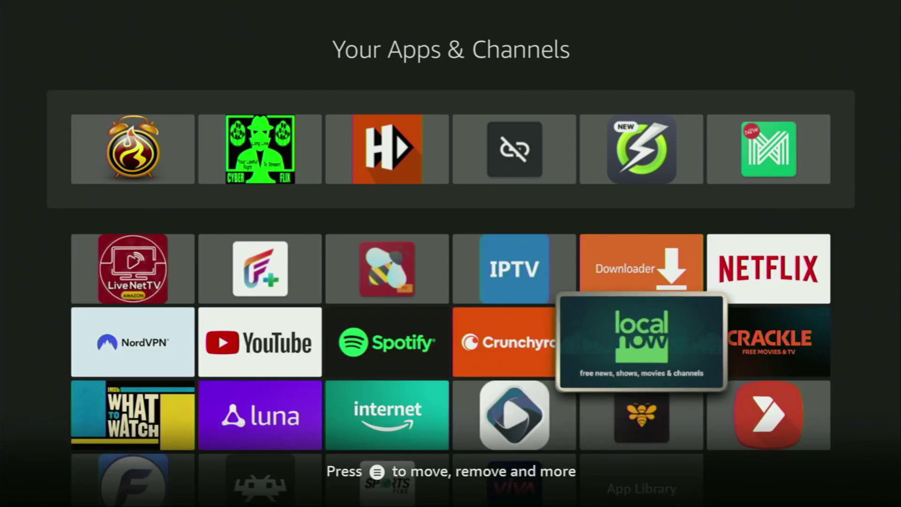
pyautogui.press('Left')
pyautogui.press('Left')
pyautogui.press('Left')
pyautogui.press('Left')
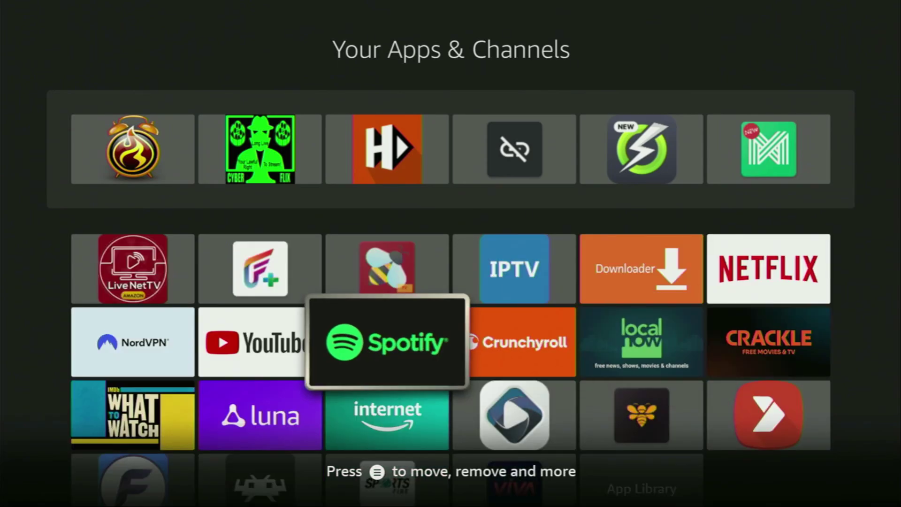
# - Launch NordVPN and browse its country list down to U–V and back up
pyautogui.press('Return')
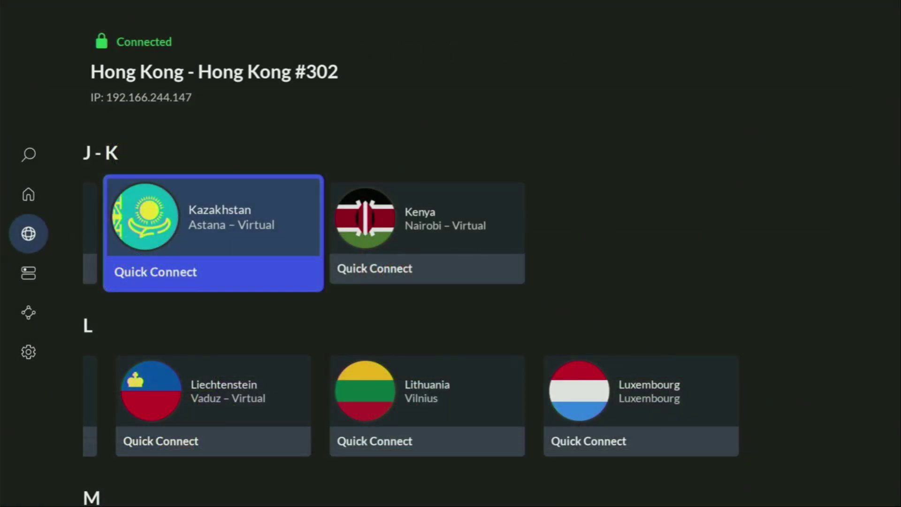
pyautogui.press('Down')
pyautogui.press('Down')
pyautogui.press('Down')
pyautogui.press('Down')
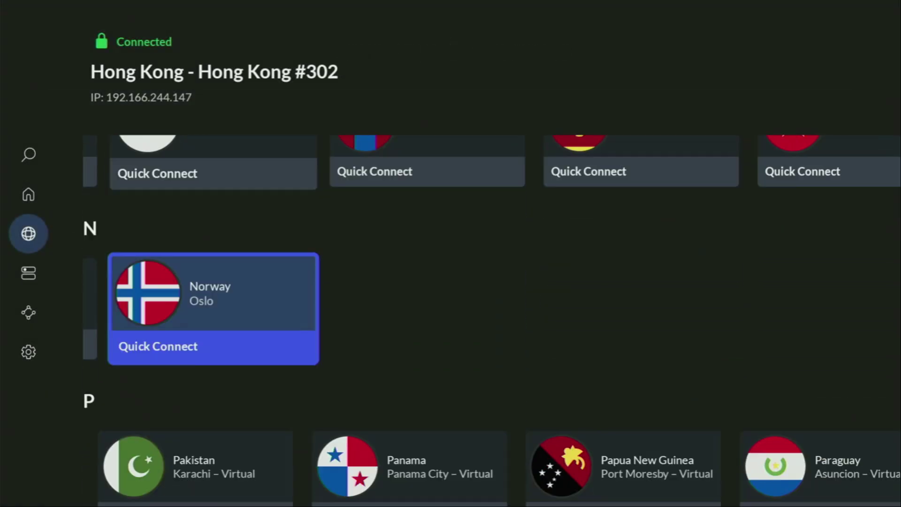
pyautogui.press('Down')
pyautogui.press('Down')
pyautogui.press('Down')
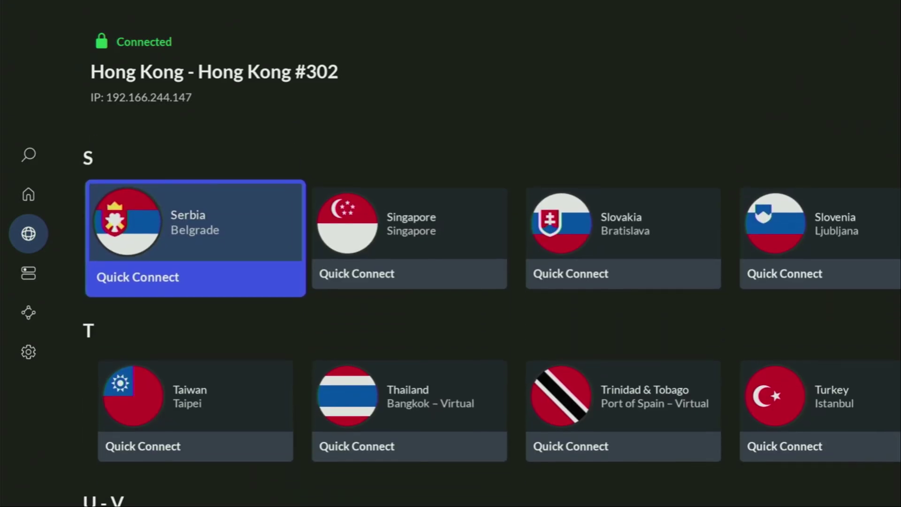
pyautogui.press('Down')
pyautogui.press('Up')
pyautogui.press('Up')
pyautogui.press('Up')
pyautogui.press('Up')
pyautogui.press('Up')
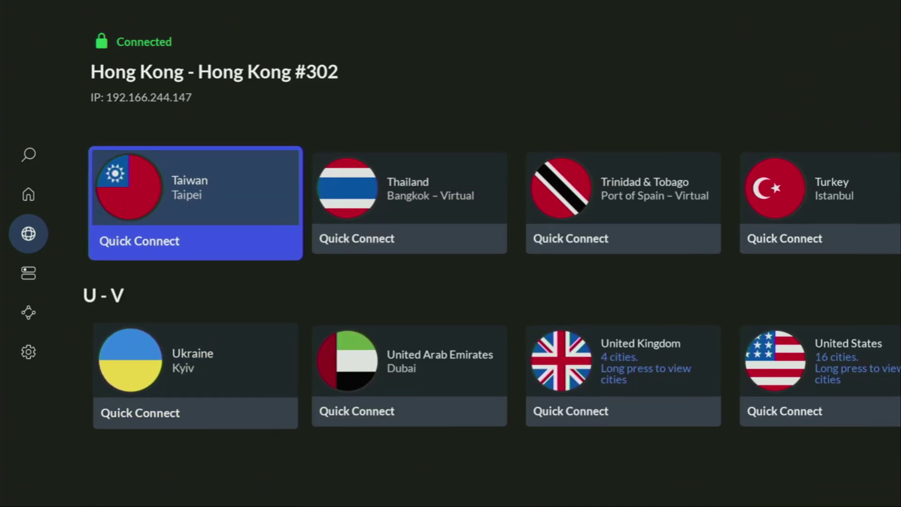
pyautogui.press('Up')
pyautogui.press('Up')
pyautogui.press('Up')
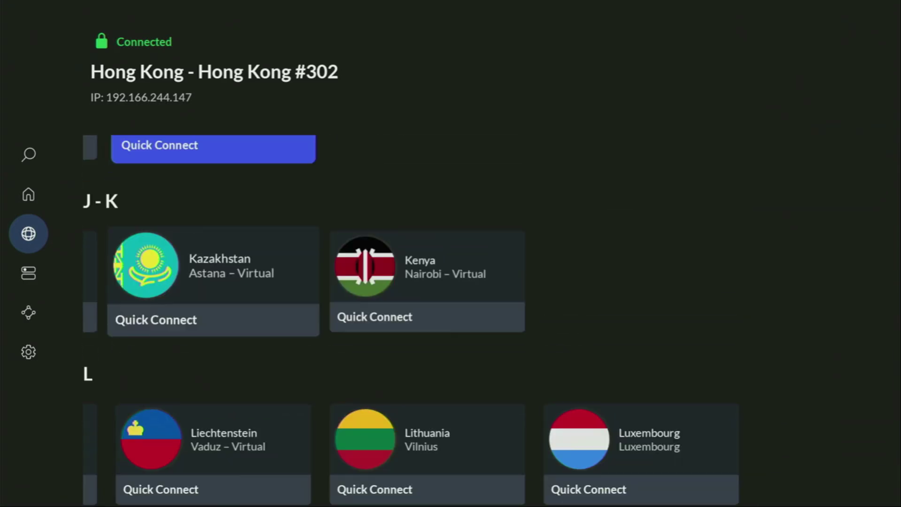
pyautogui.press('Up')
pyautogui.press('Up')
pyautogui.press('Up')
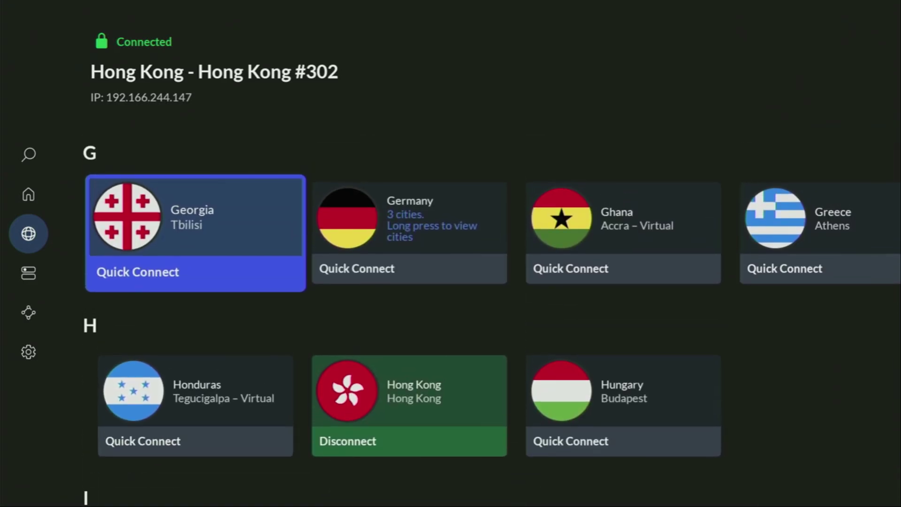
pyautogui.press('Up')
pyautogui.press('Up')
pyautogui.press('Up')
pyautogui.press('Up')
pyautogui.press('Up')
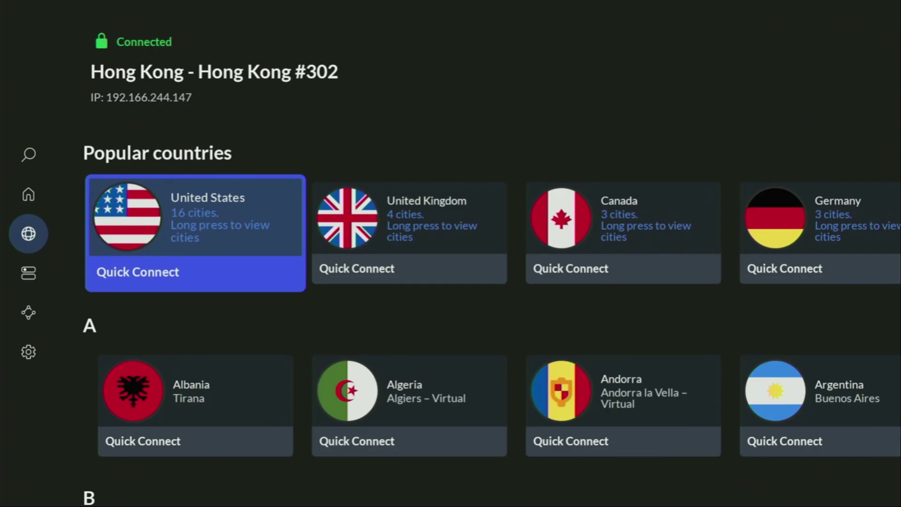
# - Quick-connect to the suggested Netherlands server in place of Hong Kong #302
pyautogui.press('Left')
pyautogui.press('Up')
pyautogui.press('Return')
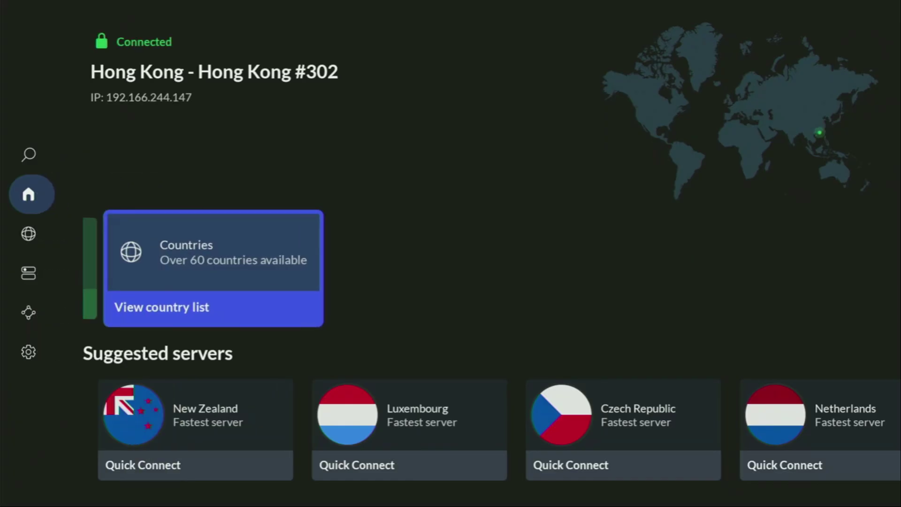
pyautogui.press('Left')
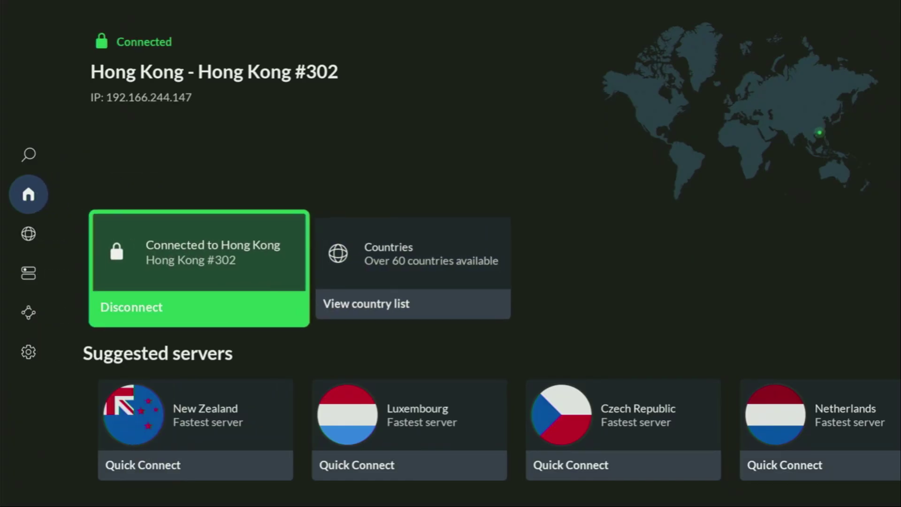
pyautogui.press('Down')
pyautogui.press('Right')
pyautogui.press('Right')
pyautogui.press('Right')
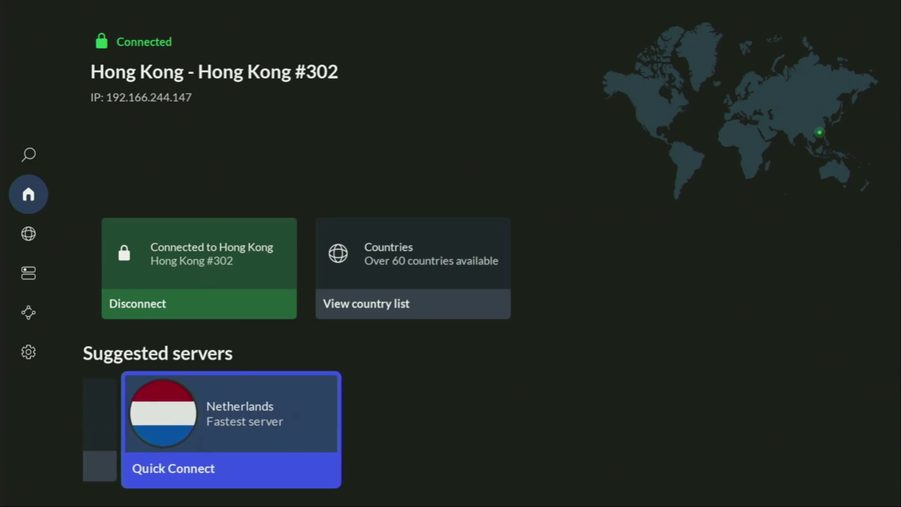
pyautogui.press('Return')
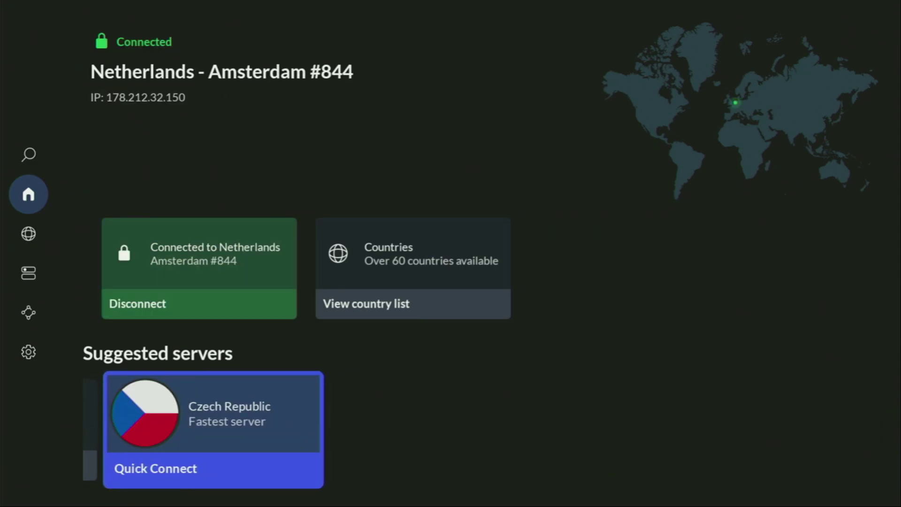
# - Reopen the full country list and scroll from Albania down to the J–K countries
pyautogui.press('Up')
pyautogui.press('Right')
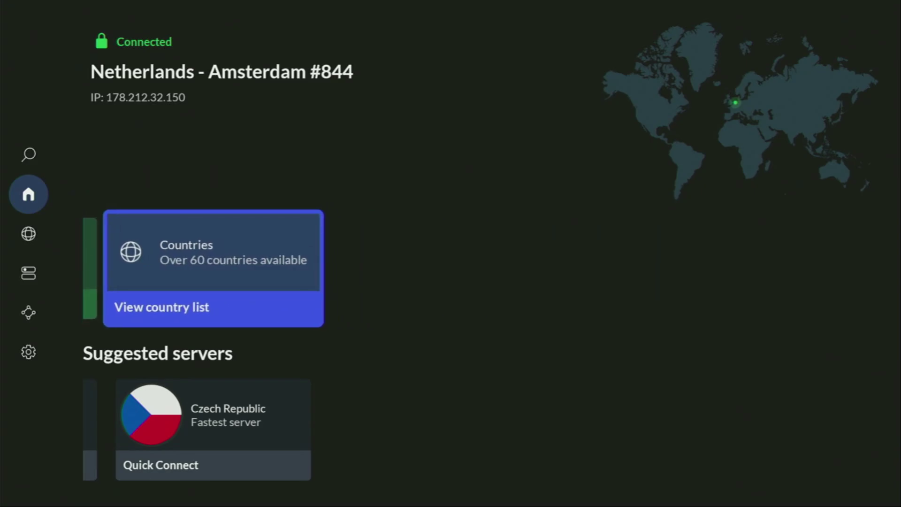
pyautogui.press('Return')
pyautogui.press('Right')
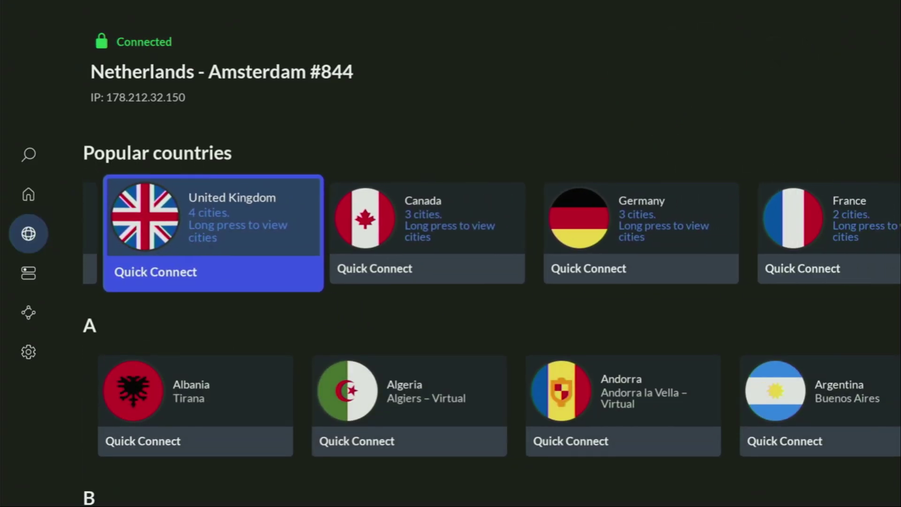
pyautogui.press('Down')
pyautogui.press('Down')
pyautogui.press('Right')
pyautogui.press('Right')
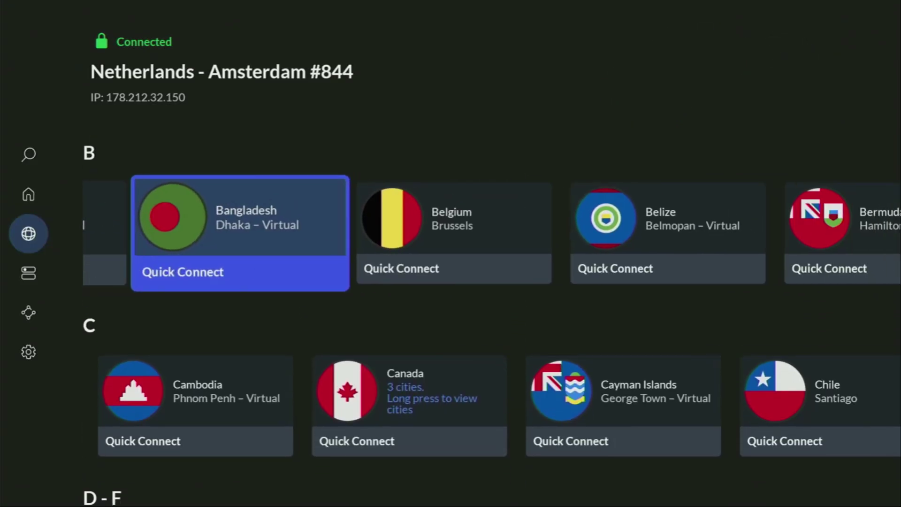
pyautogui.press('Right')
pyautogui.press('Down')
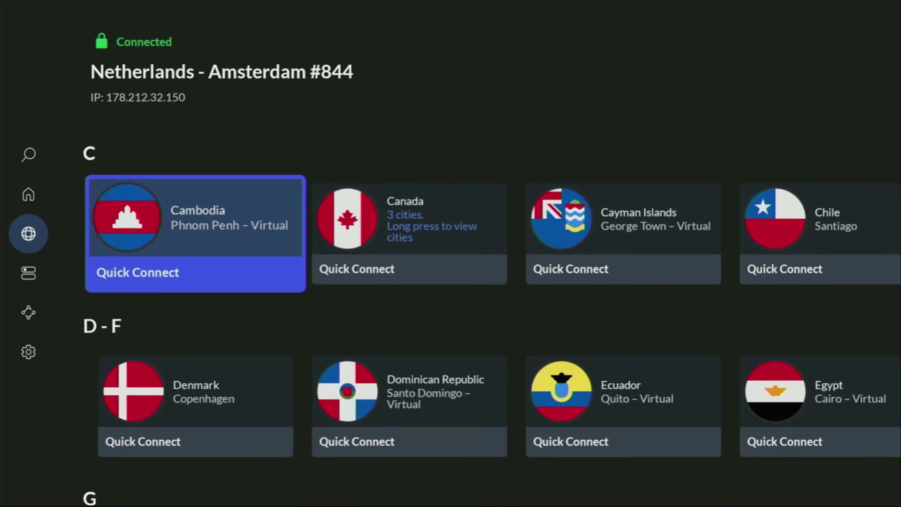
pyautogui.press('Down')
pyautogui.press('Right')
pyautogui.press('Right')
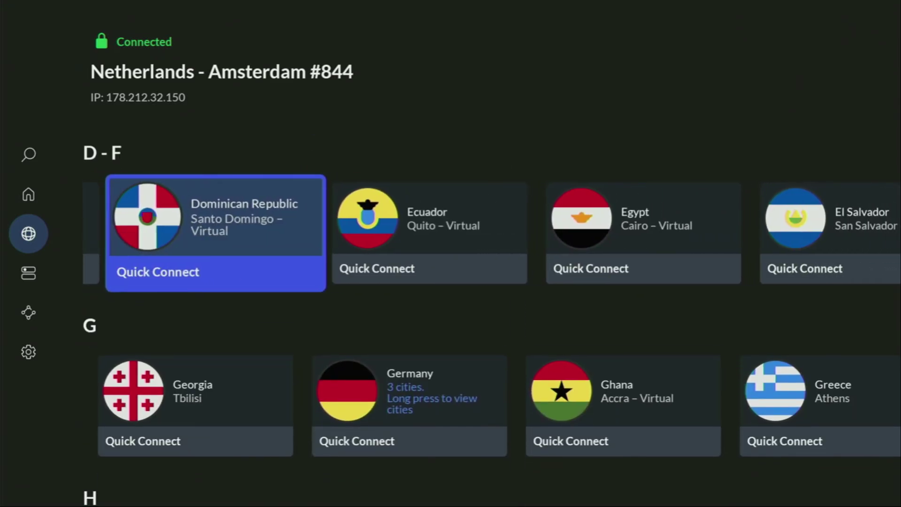
pyautogui.press('Right')
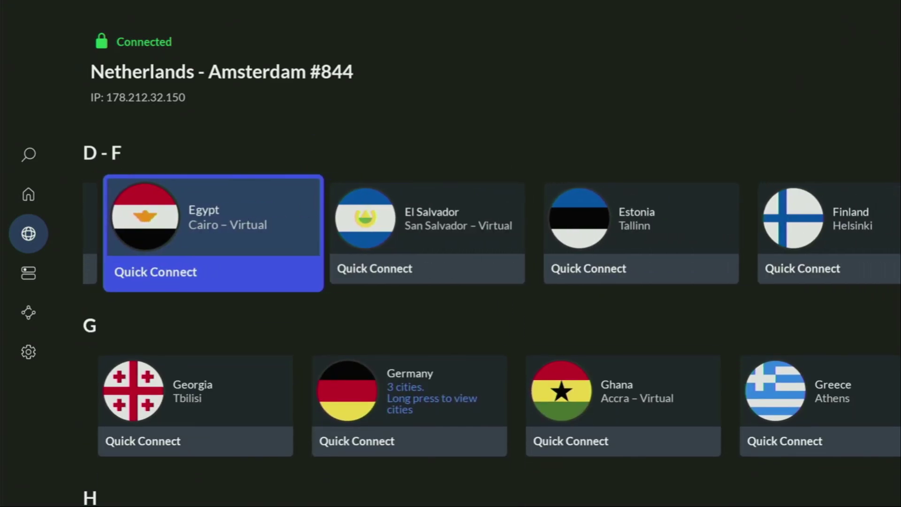
pyautogui.press('Right')
pyautogui.press('Right')
pyautogui.press('Down')
pyautogui.press('Down')
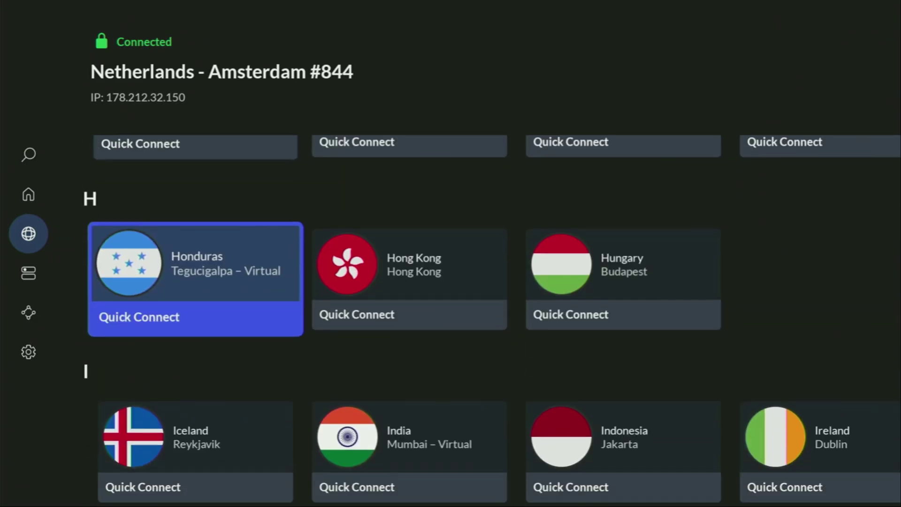
pyautogui.press('Down')
pyautogui.press('Down')
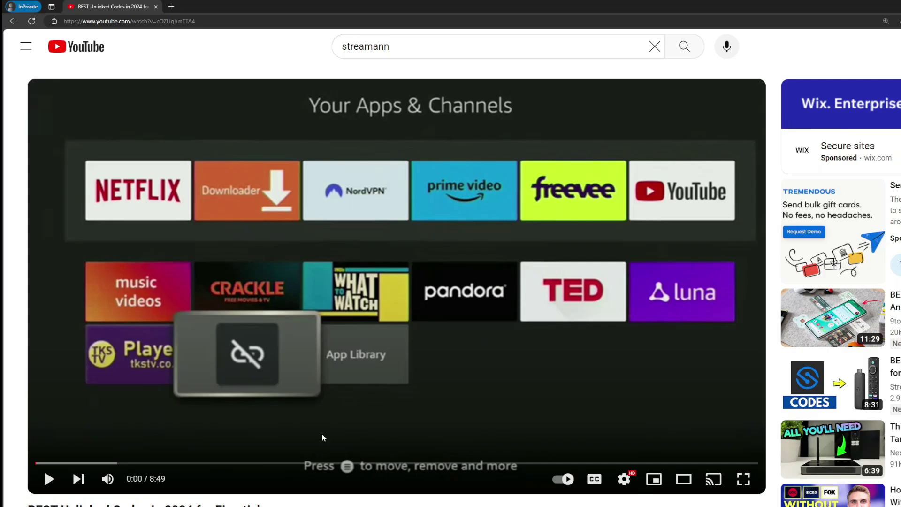
# - Expand the video description and view the NordVPN offer, highlighting '3 months' in the headline
pyautogui.scroll(-7, 326, 409)
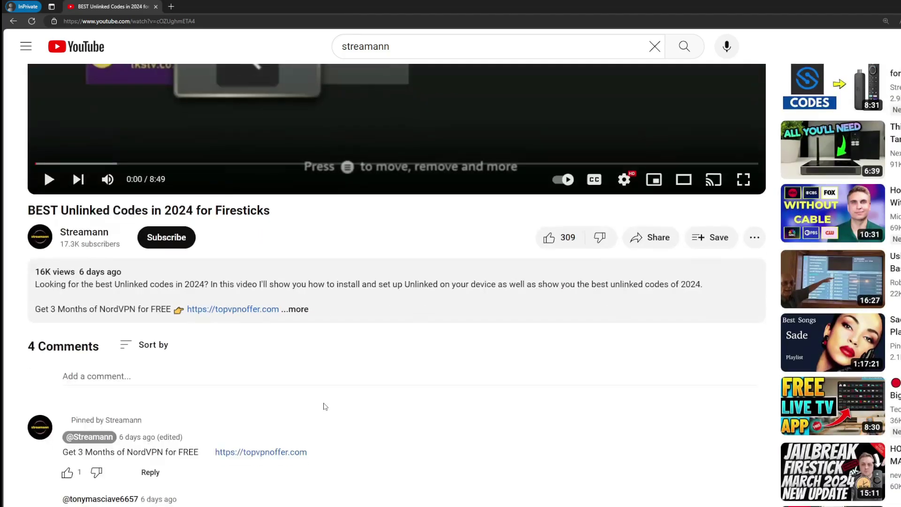
pyautogui.click(308, 301)
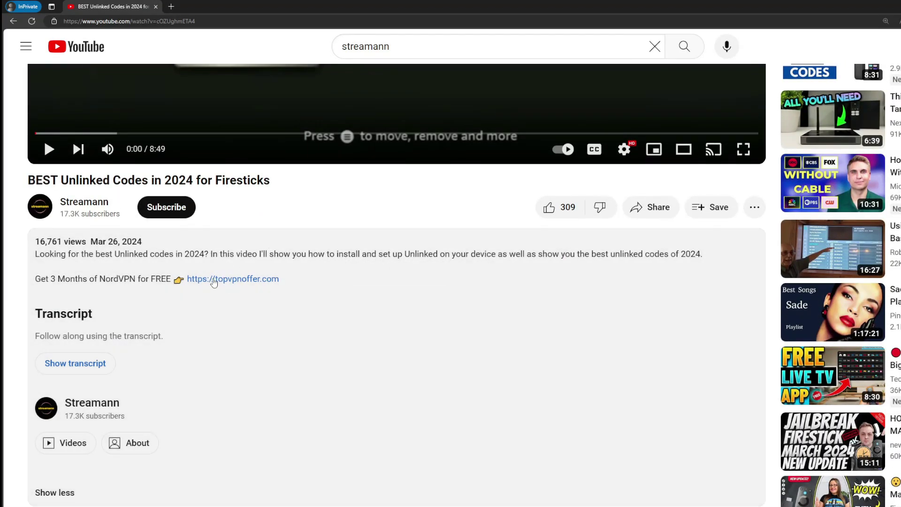
pyautogui.scroll(-5, 214, 283)
pyautogui.moveTo(337, 391); pyautogui.dragTo(222, 392)
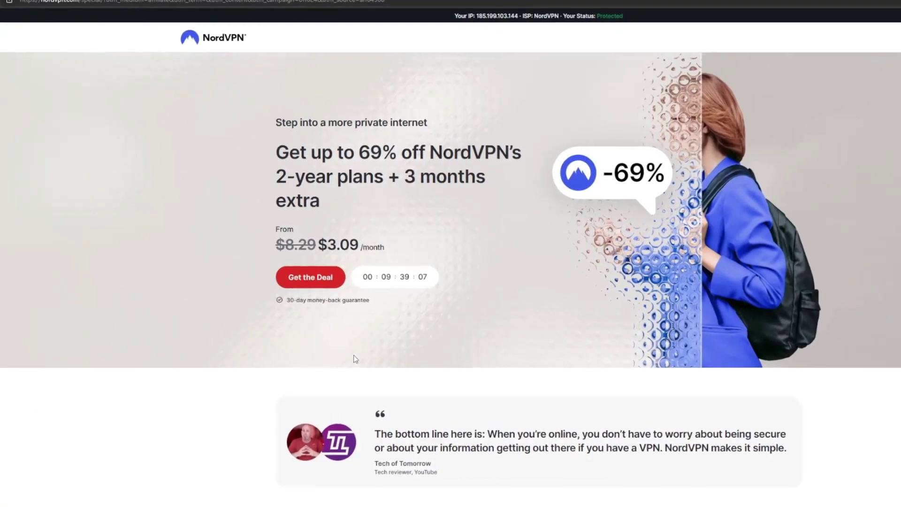
pyautogui.moveTo(403, 176); pyautogui.dragTo(502, 197)
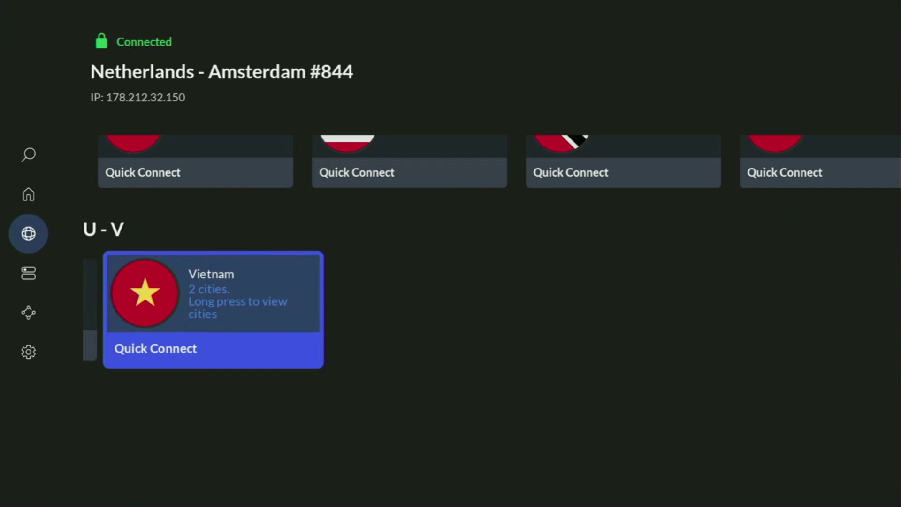
pyautogui.click(197, 228)
pyautogui.click(216, 233)
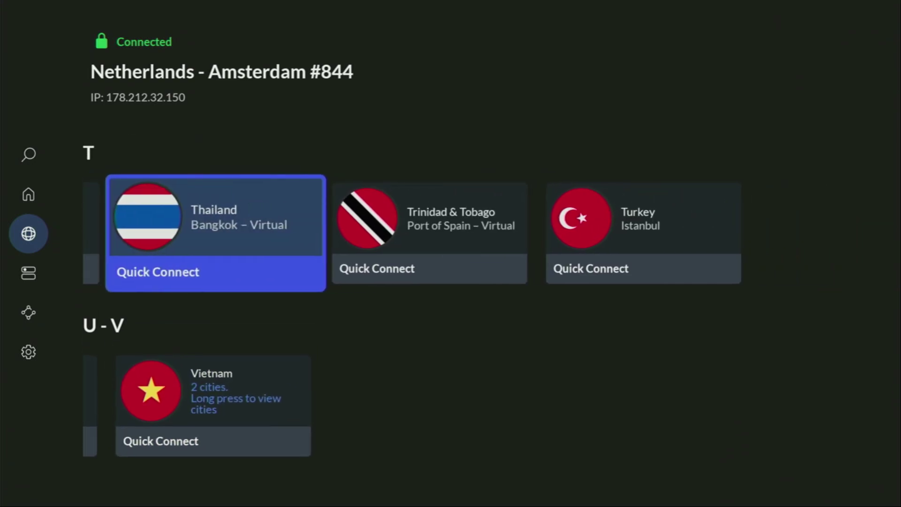
# - Browse the NordVPN country list from Romania up to Pakistan and down to Laos, then go Home
pyautogui.click(197, 211)
pyautogui.click(195, 137)
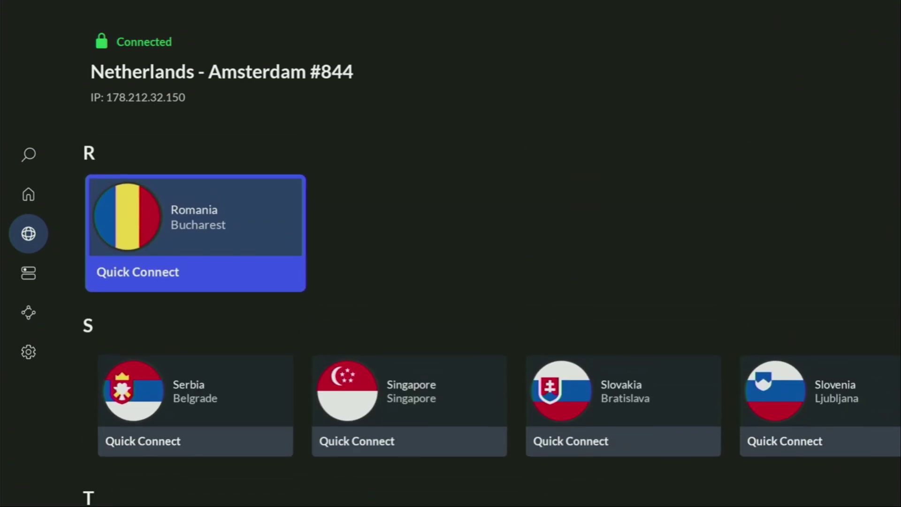
pyautogui.press('Up')
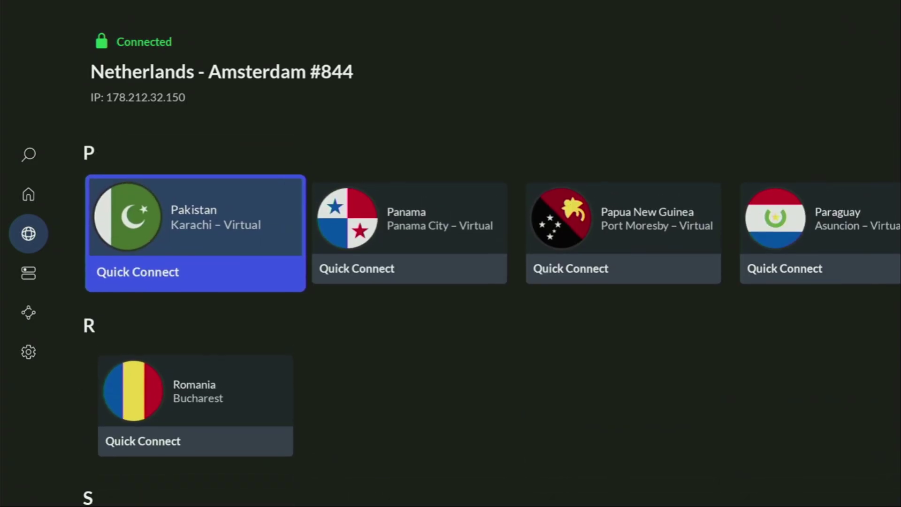
pyautogui.press('Up')
pyautogui.press('Up')
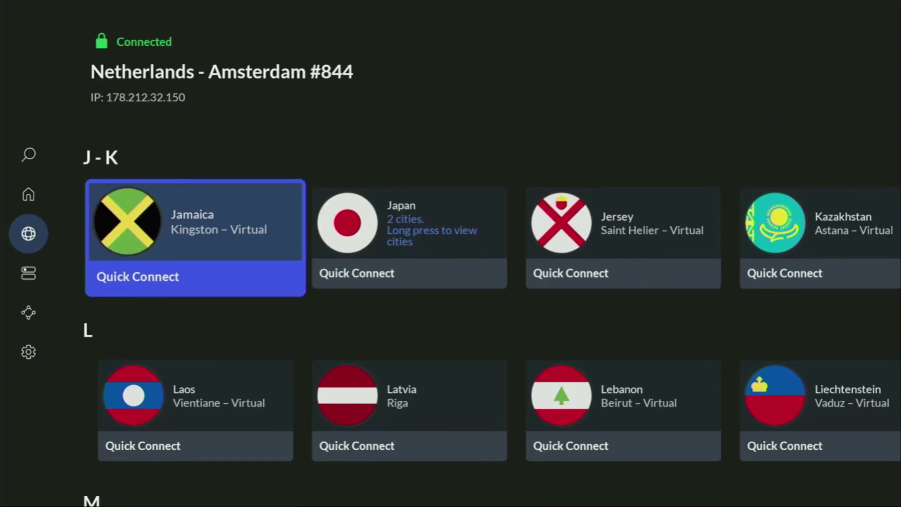
pyautogui.press('Right')
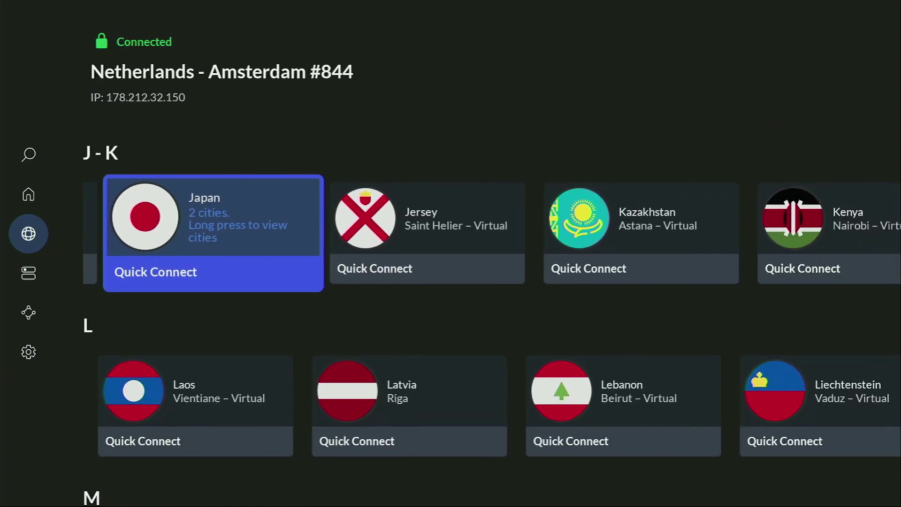
pyautogui.press('Down')
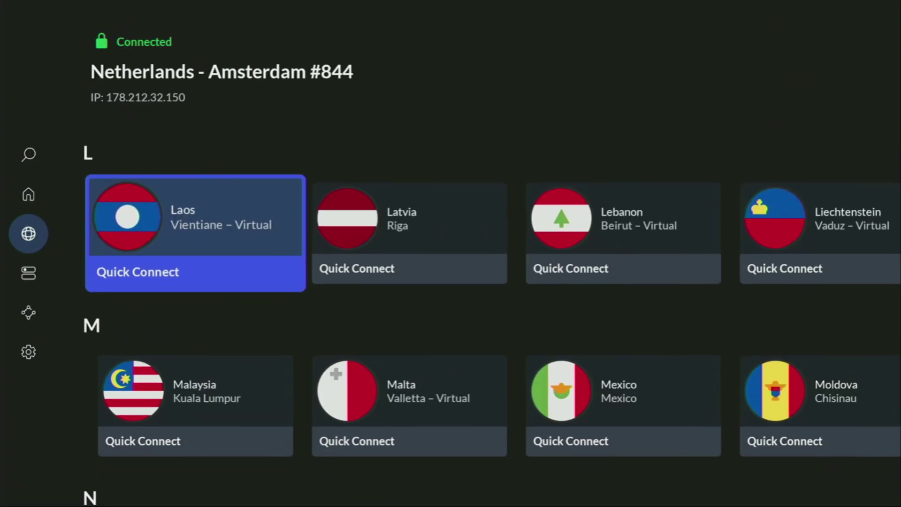
pyautogui.press('Home')
pyautogui.press('Right')
pyautogui.press('Right')
pyautogui.press('Right')
pyautogui.press('Right')
pyautogui.press('Right')
pyautogui.press('Right')
pyautogui.press('Right')
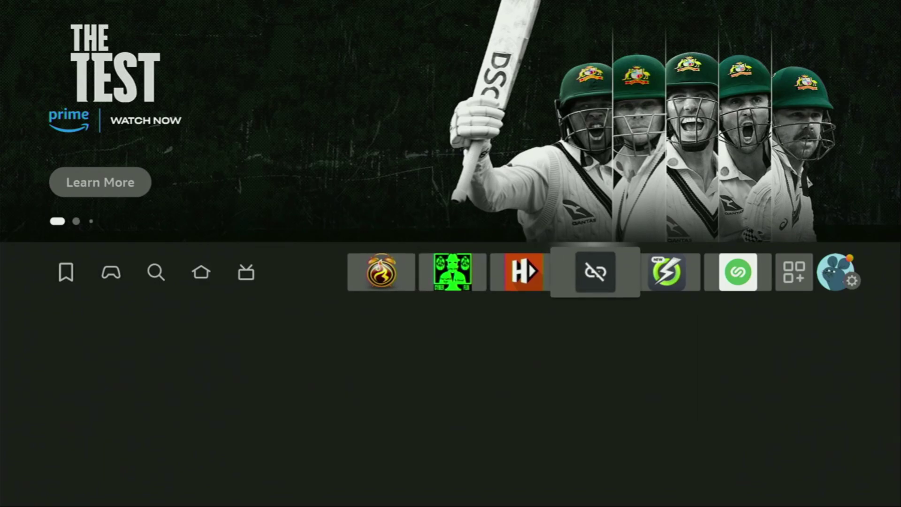
# - Launch Downloader from Your Apps & Channels and bring up the keyboard for its URL field
pyautogui.press('Right')
pyautogui.press('Return')
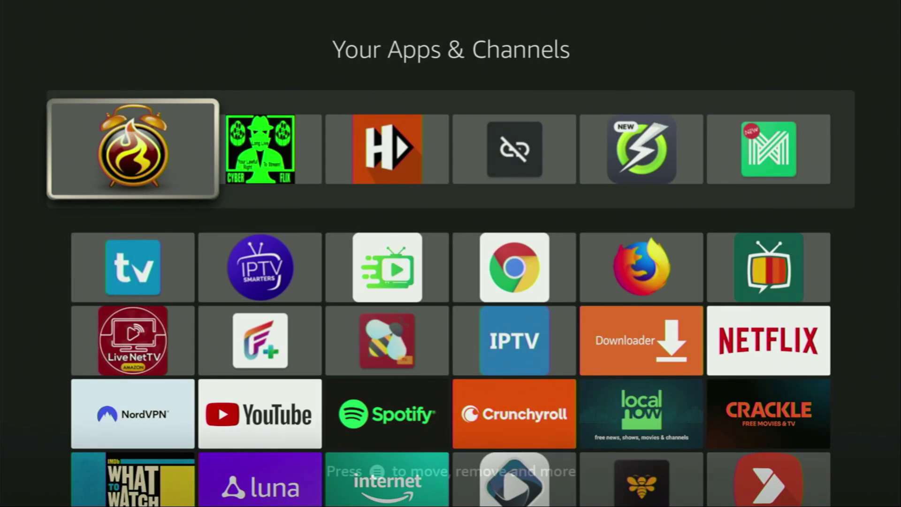
pyautogui.press('Down')
pyautogui.press('Down')
pyautogui.press('Right')
pyautogui.press('Right')
pyautogui.press('Right')
pyautogui.press('Right')
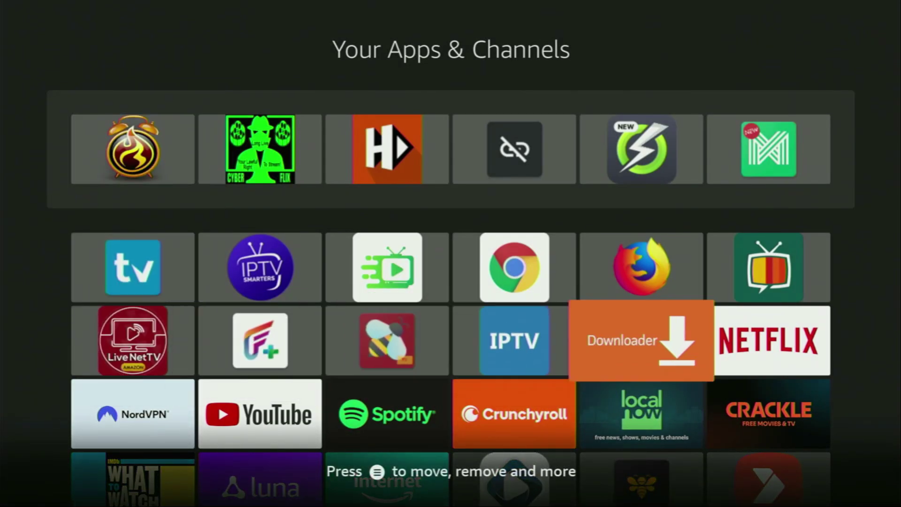
pyautogui.press('Return')
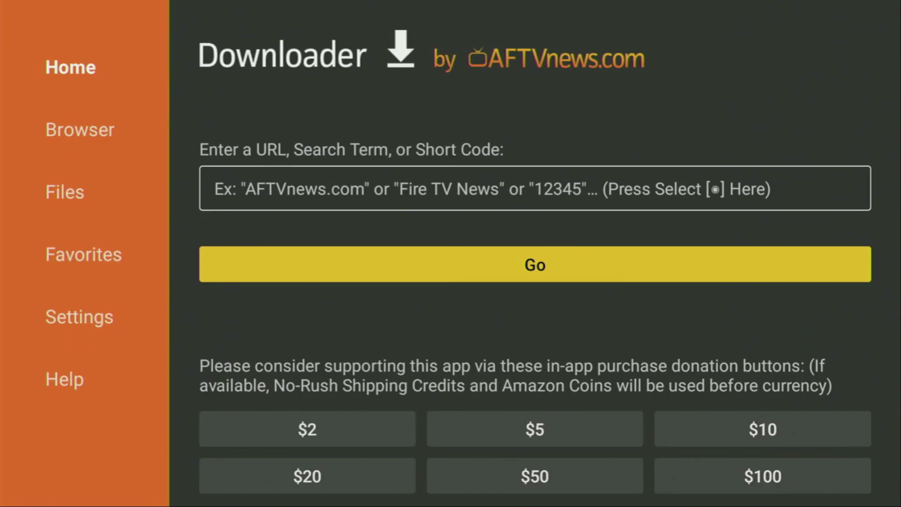
pyautogui.press('Left')
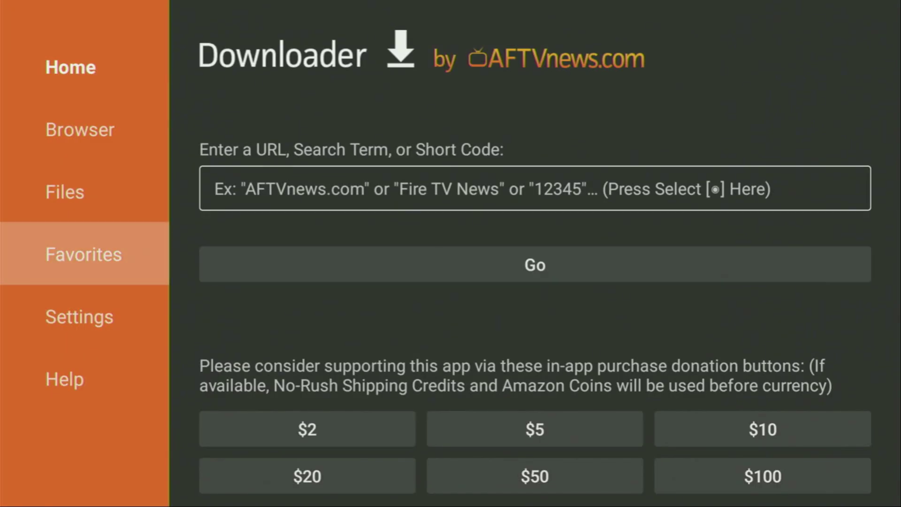
pyautogui.press('Up')
pyautogui.press('Up')
pyautogui.press('Up')
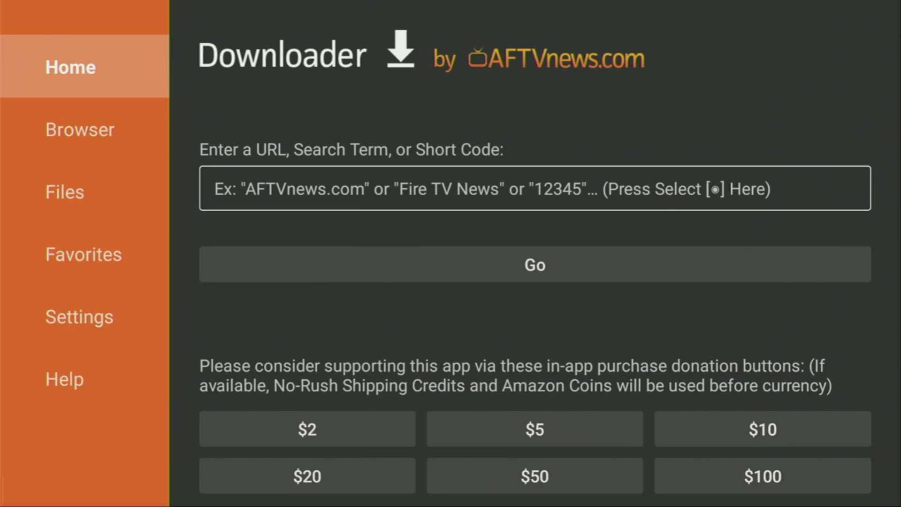
pyautogui.press('Down')
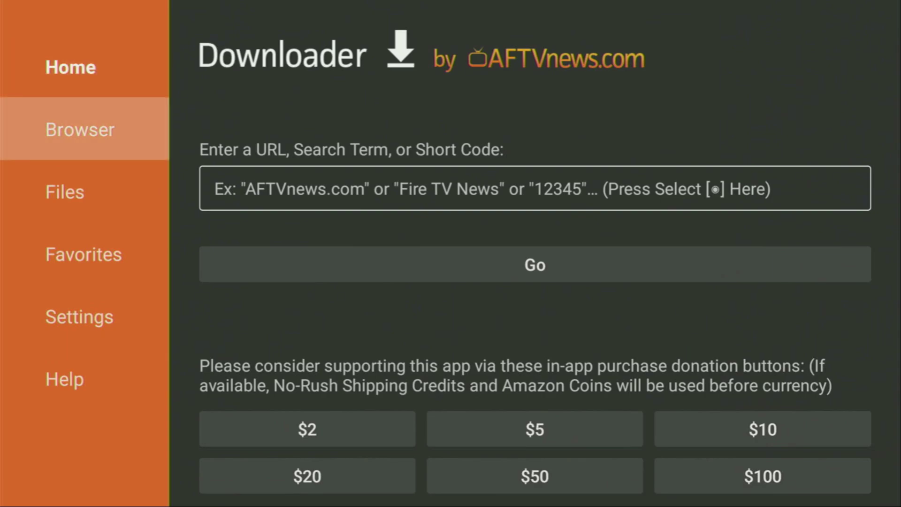
pyautogui.press('Up')
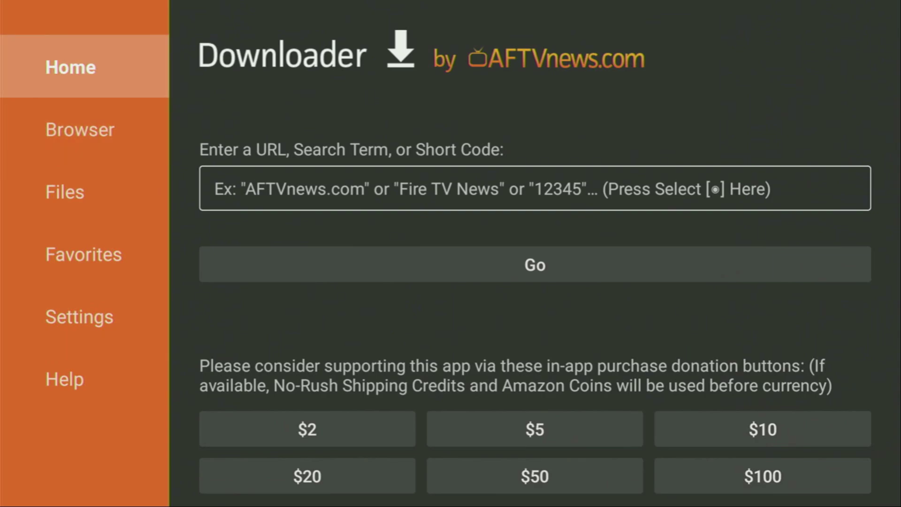
pyautogui.press('Right')
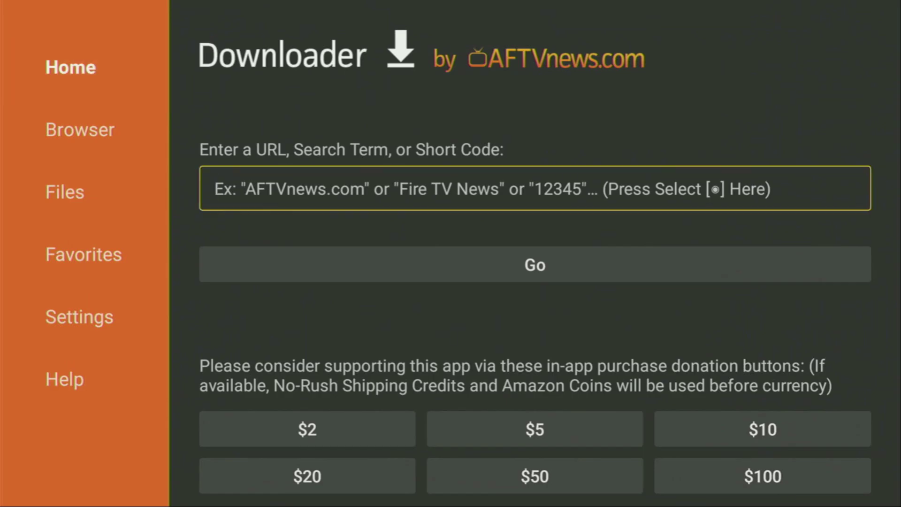
pyautogui.press('Return')
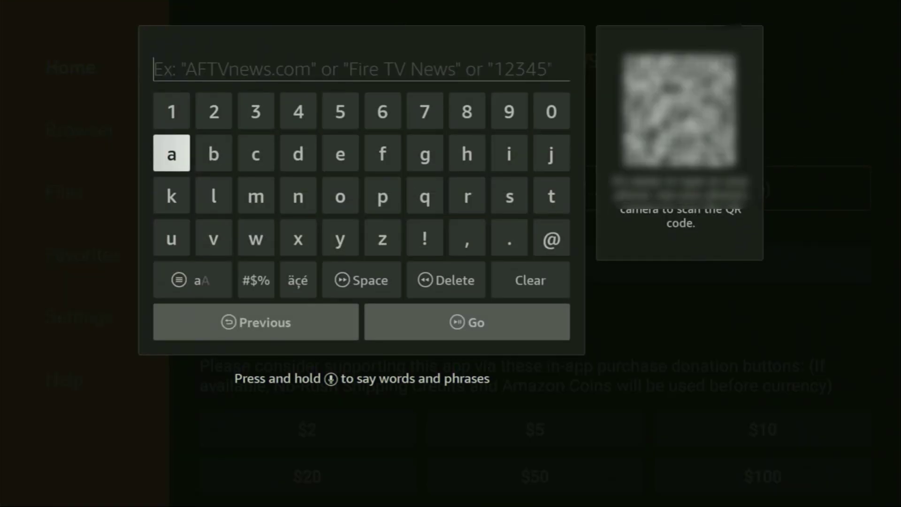
# - Enter the code 28907 on Downloader's on-screen keyboard
pyautogui.press('Right')
pyautogui.press('Up')
pyautogui.press('Return')
pyautogui.press('Left')
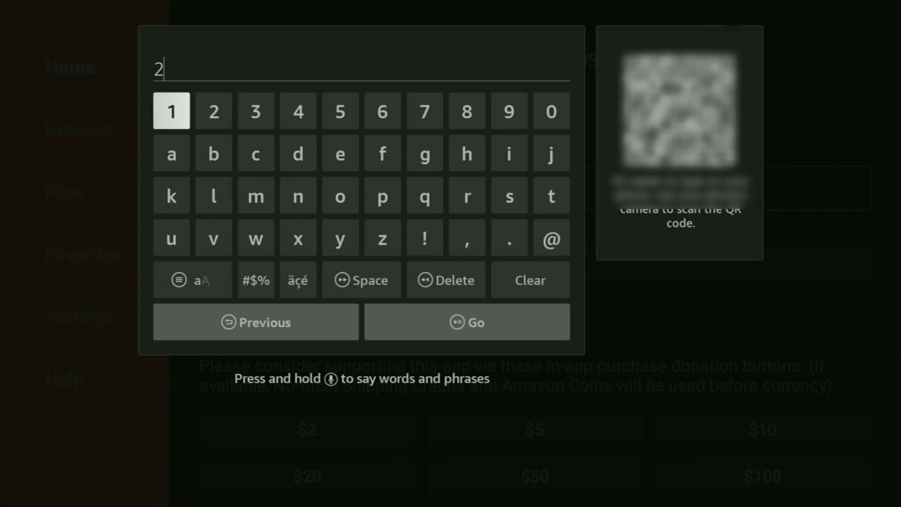
pyautogui.press('Left')
pyautogui.press('Left')
pyautogui.press('Left')
pyautogui.press('Return')
pyautogui.press('Right')
pyautogui.press('Return')
pyautogui.press('Right')
pyautogui.press('Return')
pyautogui.press('Left')
pyautogui.press('Left')
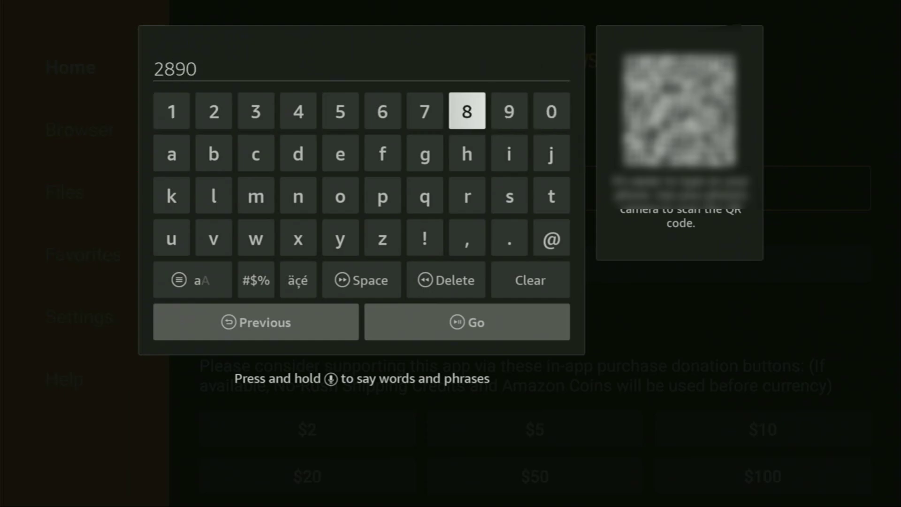
pyautogui.press('Left')
pyautogui.press('Return')
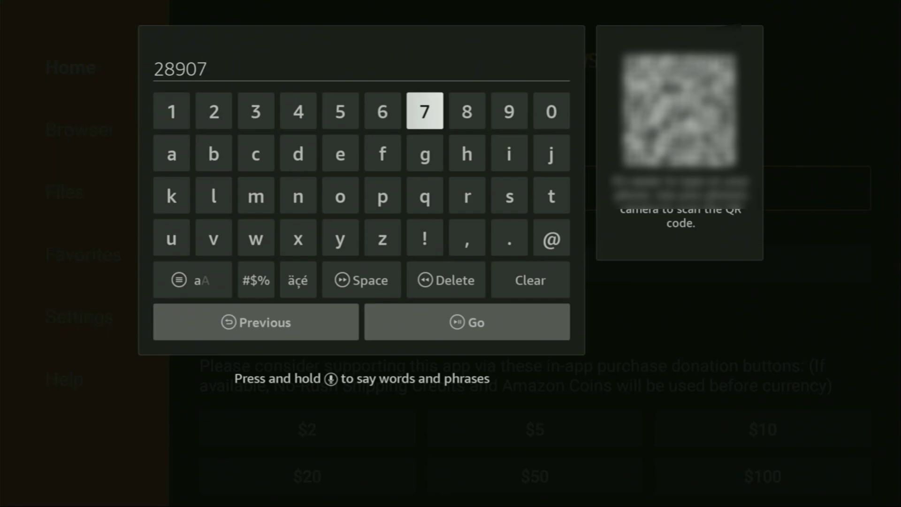
# - Submit the code with Go to load the firetvsticks.com Downloads page
pyautogui.press('Down')
pyautogui.press('Down')
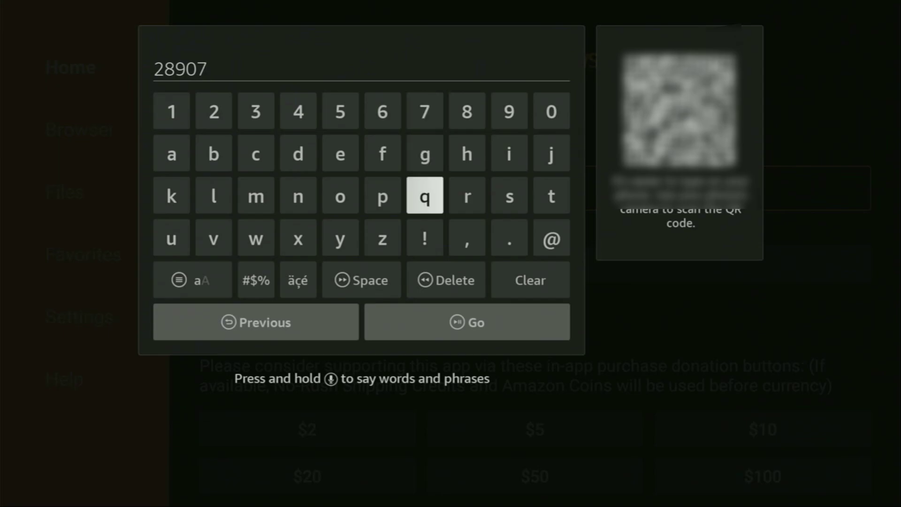
pyautogui.press('Down')
pyautogui.press('Left')
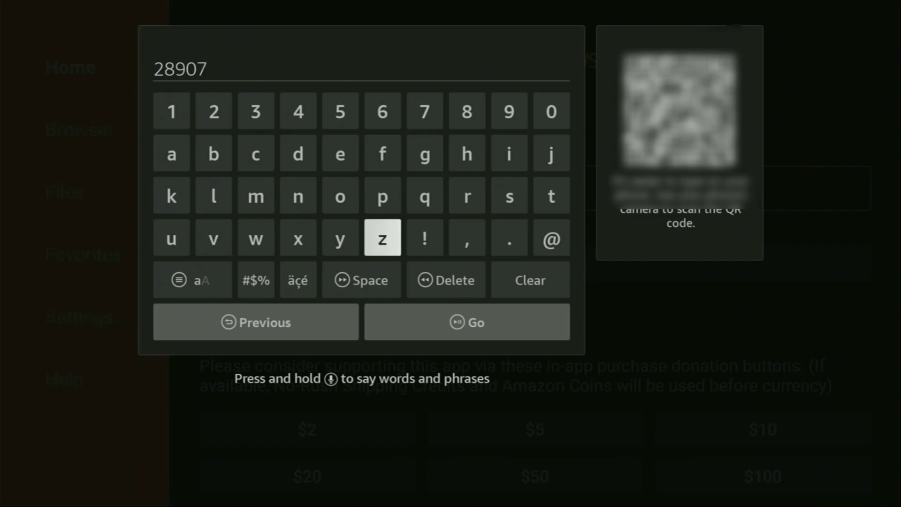
pyautogui.press('Down')
pyautogui.press('Down')
pyautogui.press('Right')
pyautogui.press('Return')
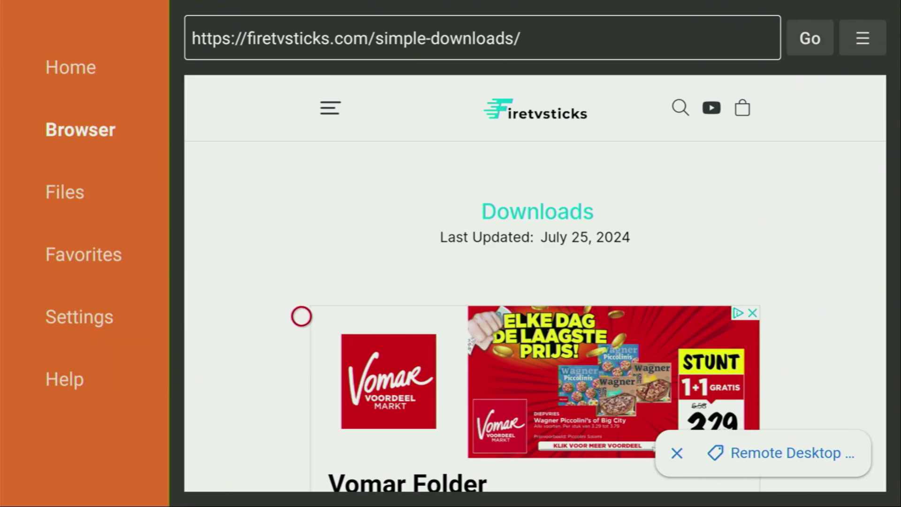
# - Open the Movies & TV category and scroll its app list from 9Now to Yes Movies
pyautogui.scroll(-10, 302, 473)
pyautogui.scroll(-2, 302, 473)
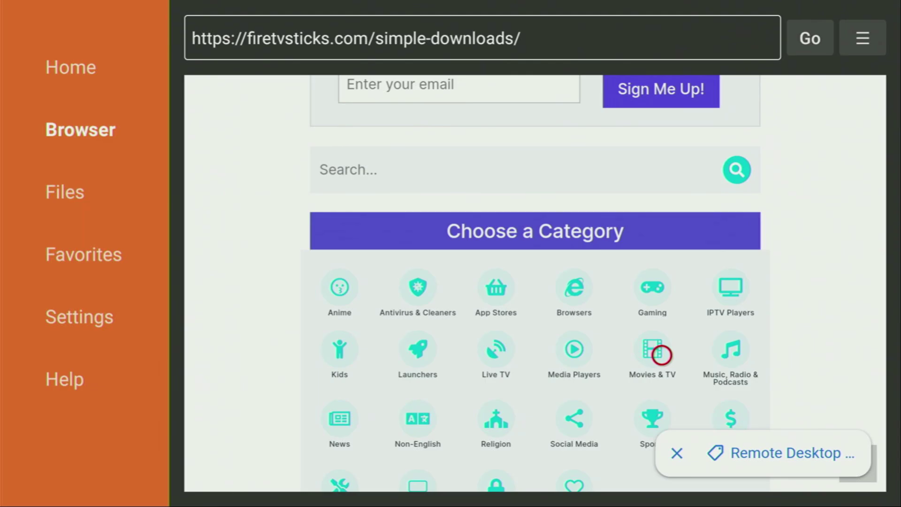
pyautogui.click(662, 356)
pyautogui.scroll(-1, 662, 472)
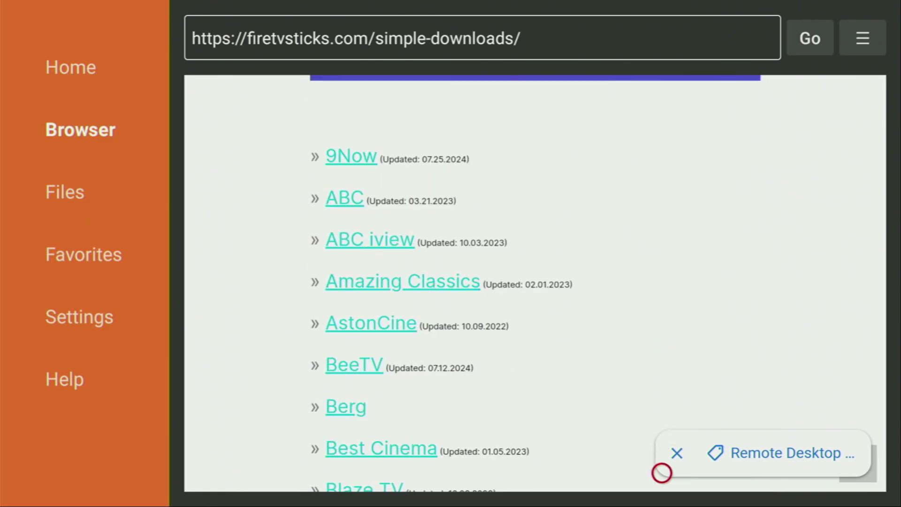
pyautogui.scroll(-10, 662, 473)
pyautogui.scroll(-17, 662, 473)
pyautogui.scroll(-8, 662, 473)
pyautogui.scroll(-10, 662, 473)
pyautogui.scroll(-15, 662, 473)
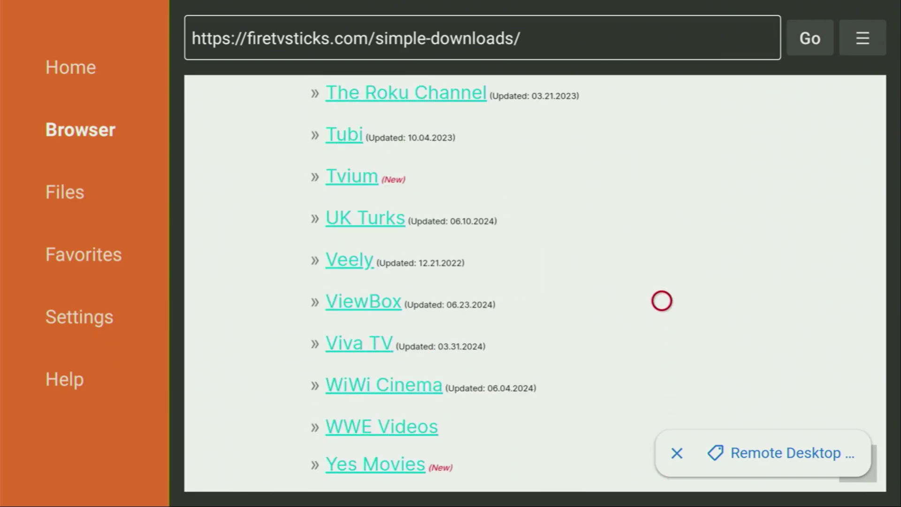